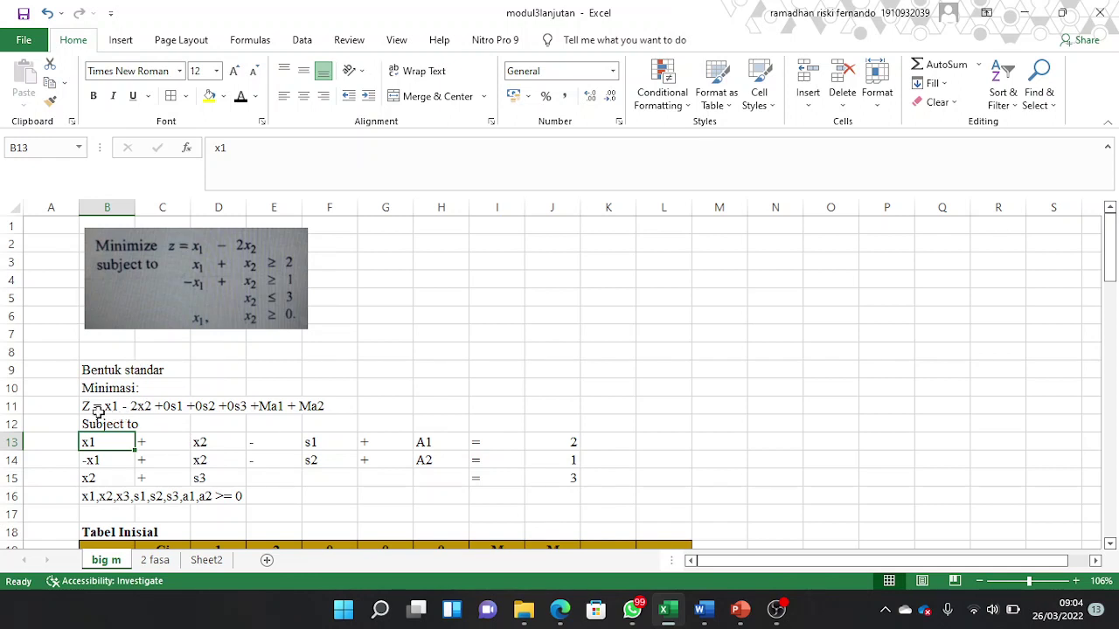
# Step: Review the objective function in row 11, then the C bar row and the x2 column of Tabel Inisial
pyautogui.click(10, 405)
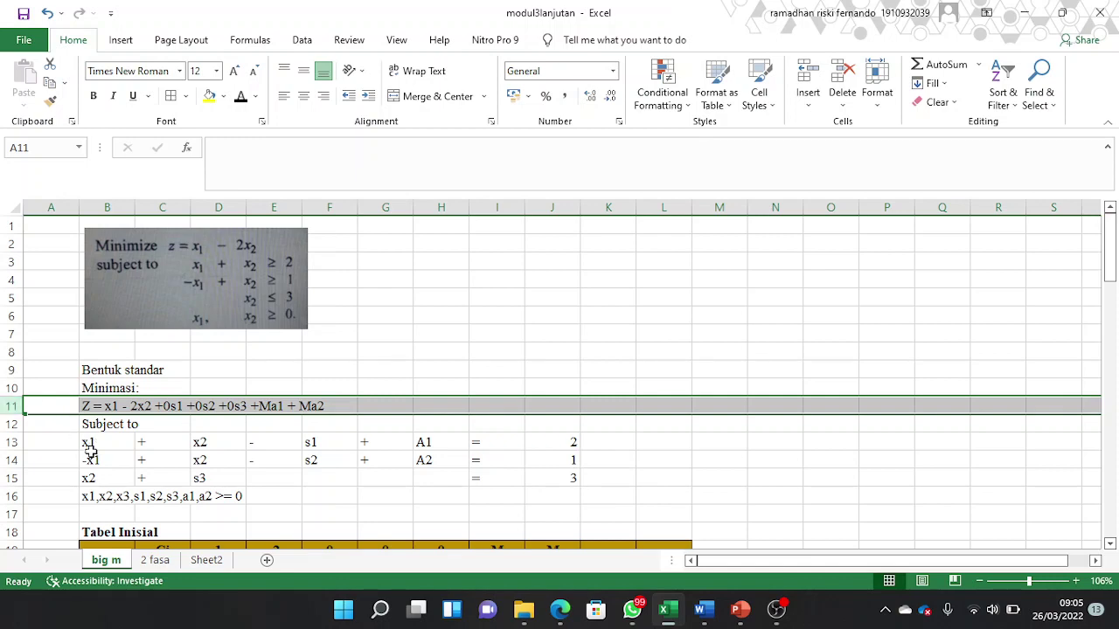
pyautogui.scroll(-3, 91, 451)
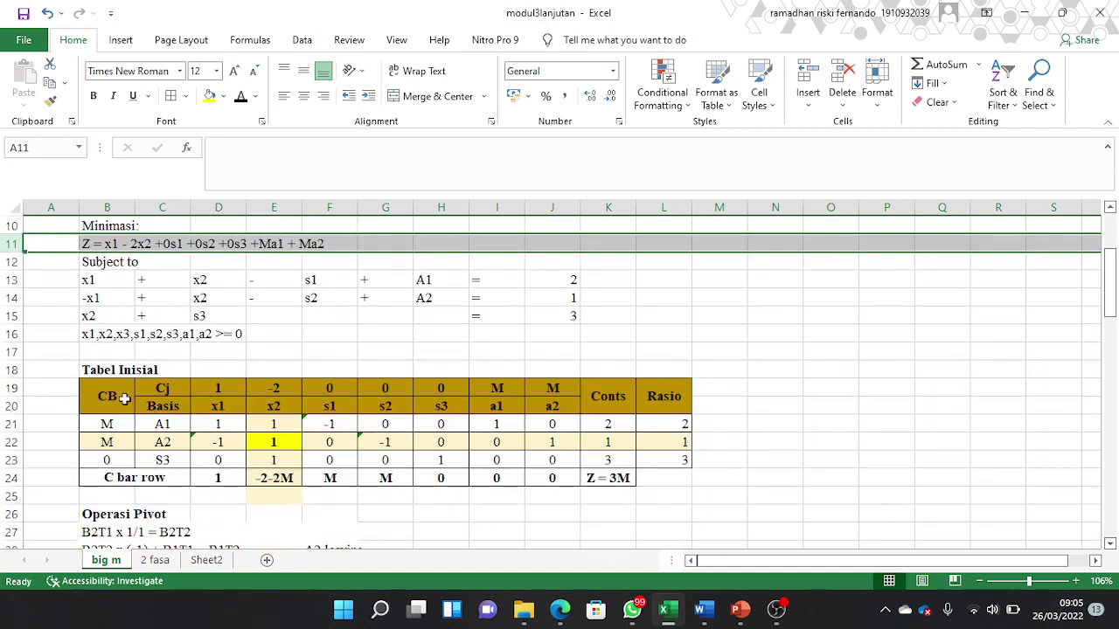
pyautogui.click(225, 478)
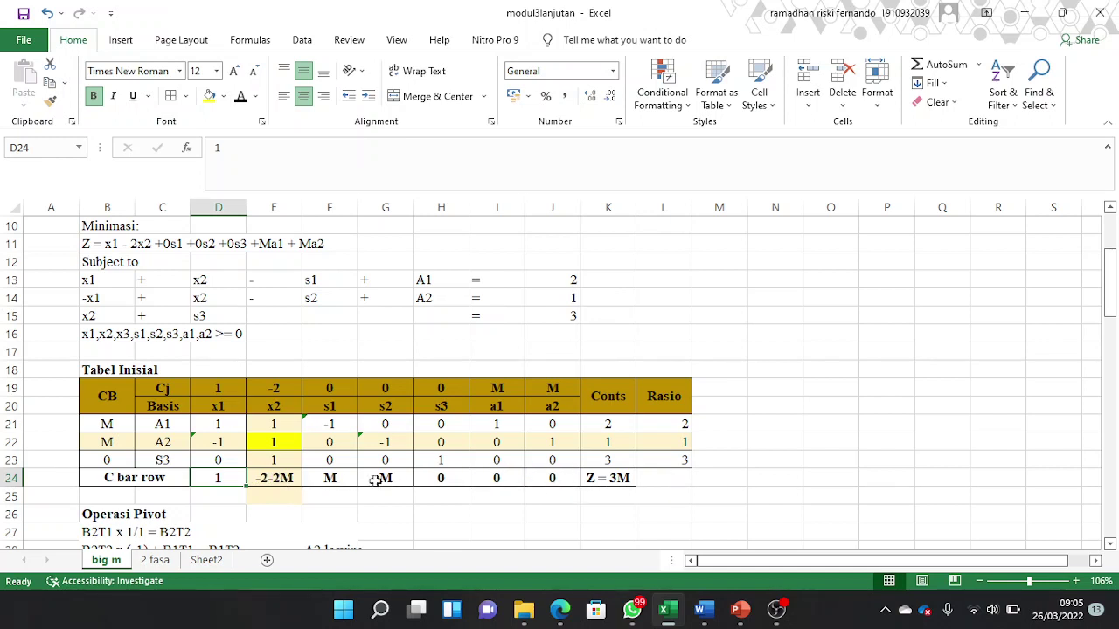
pyautogui.click(285, 480)
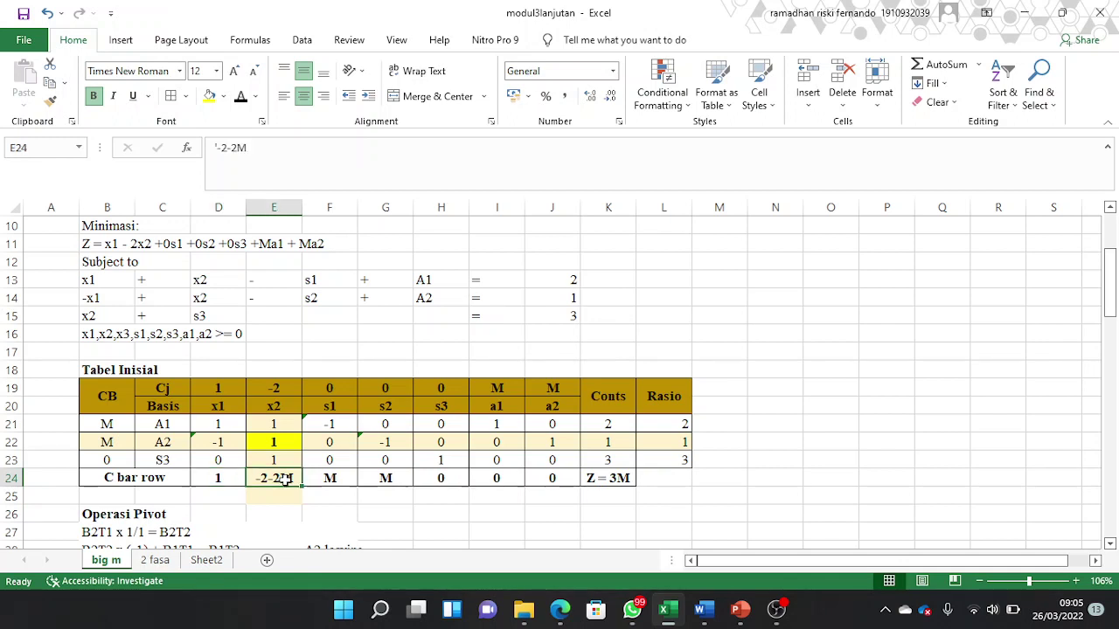
pyautogui.click(282, 207)
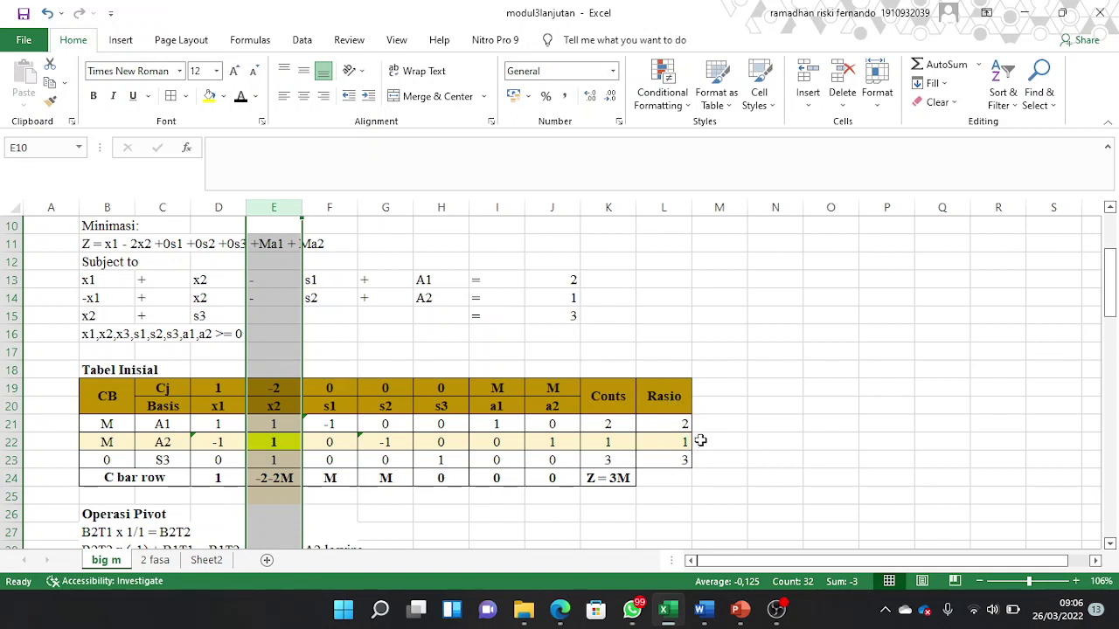
# Step: Inspect the Rasio formulas for rows A1 and A2 of Tabel Inisial and the pivot element in cell E22
pyautogui.click(671, 431)
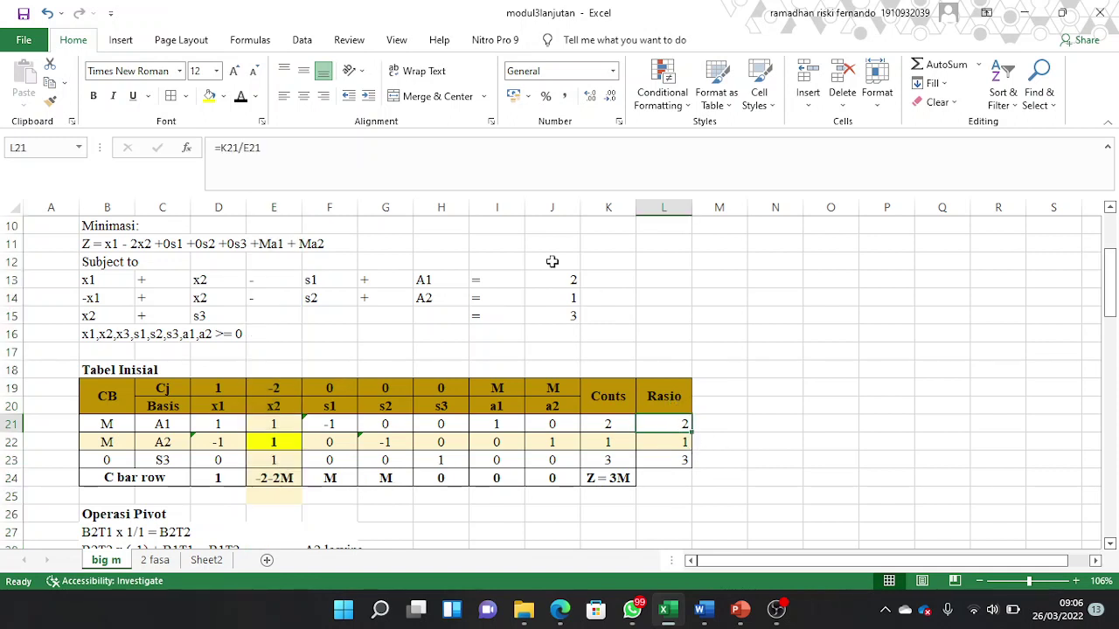
pyautogui.click(486, 142)
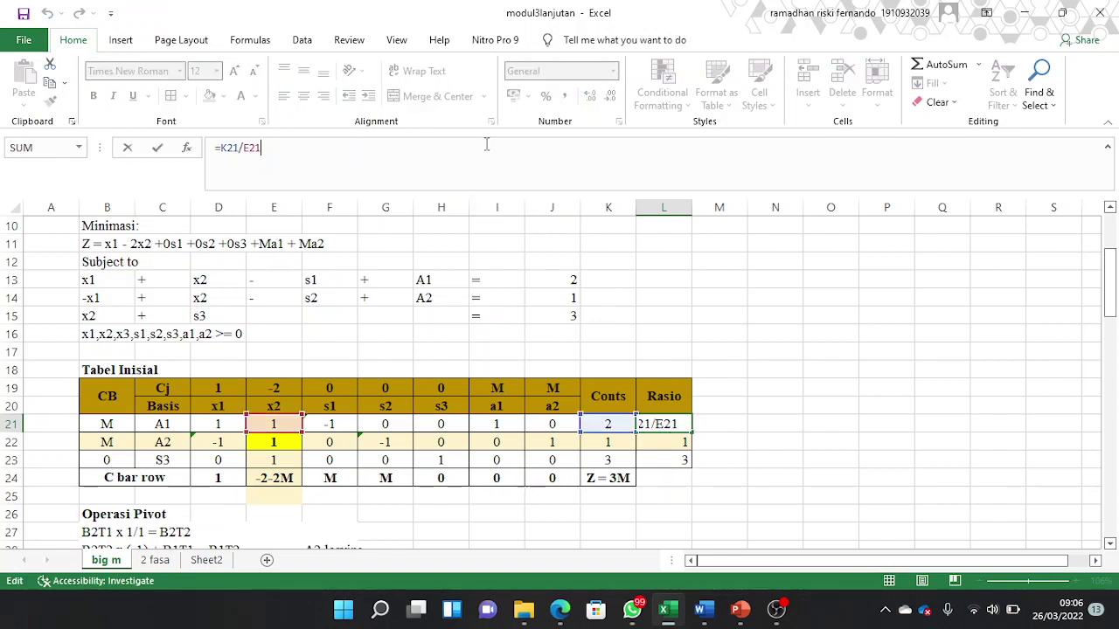
pyautogui.press('Return')
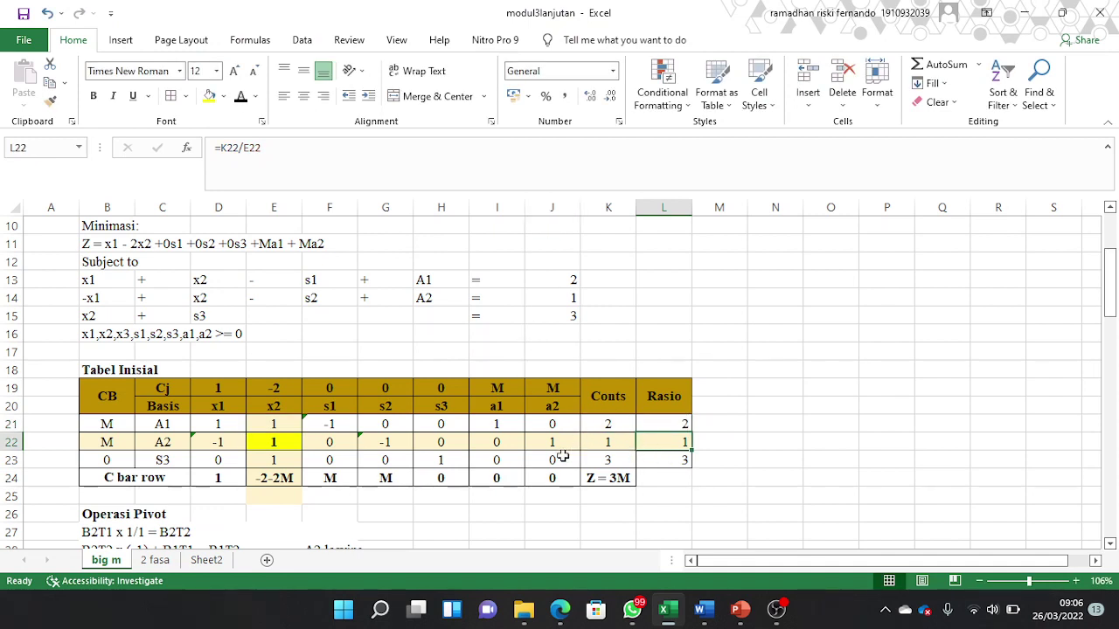
pyautogui.click(275, 446)
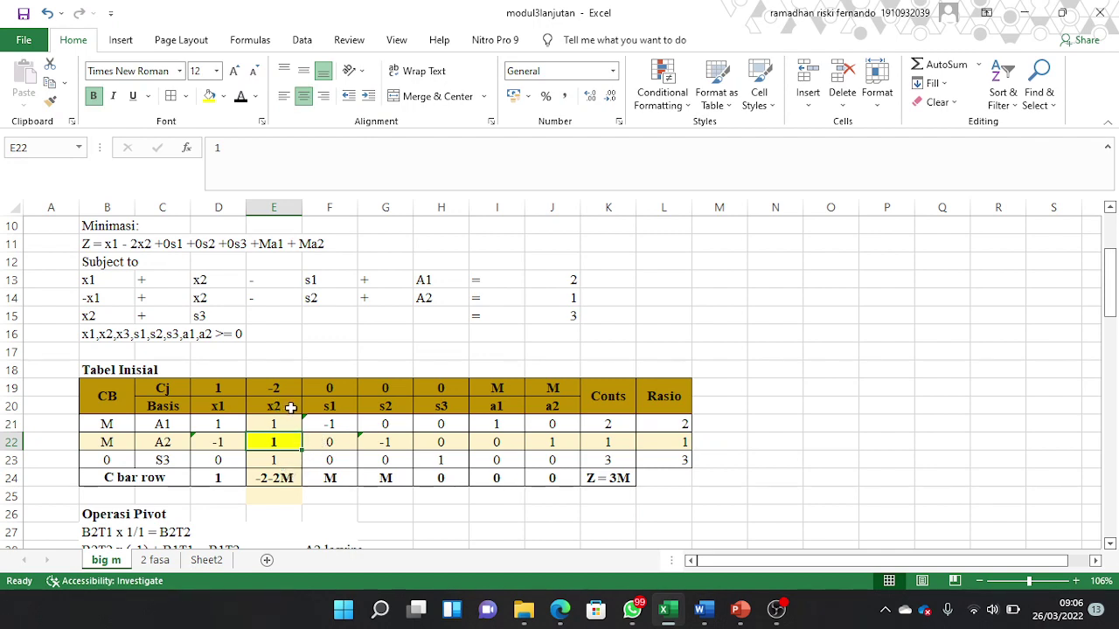
# Step: Review the pivot operations below Tabel Inisial, then the x1 pivot column and the A1 pivot row of Tabel 2
pyautogui.scroll(-2, 315, 444)
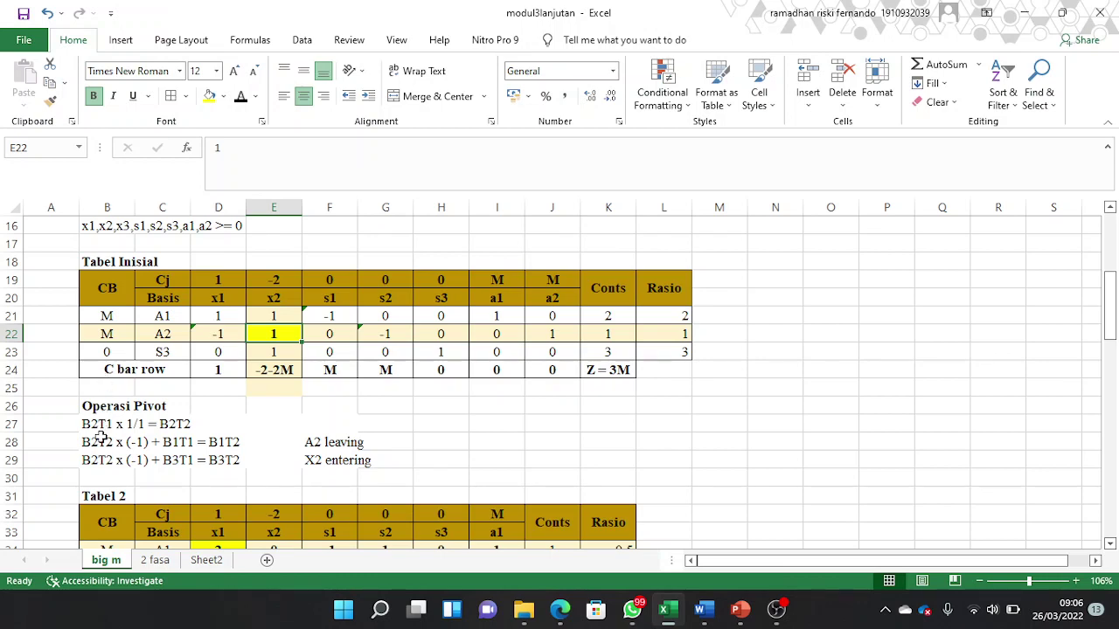
pyautogui.scroll(-2, 256, 454)
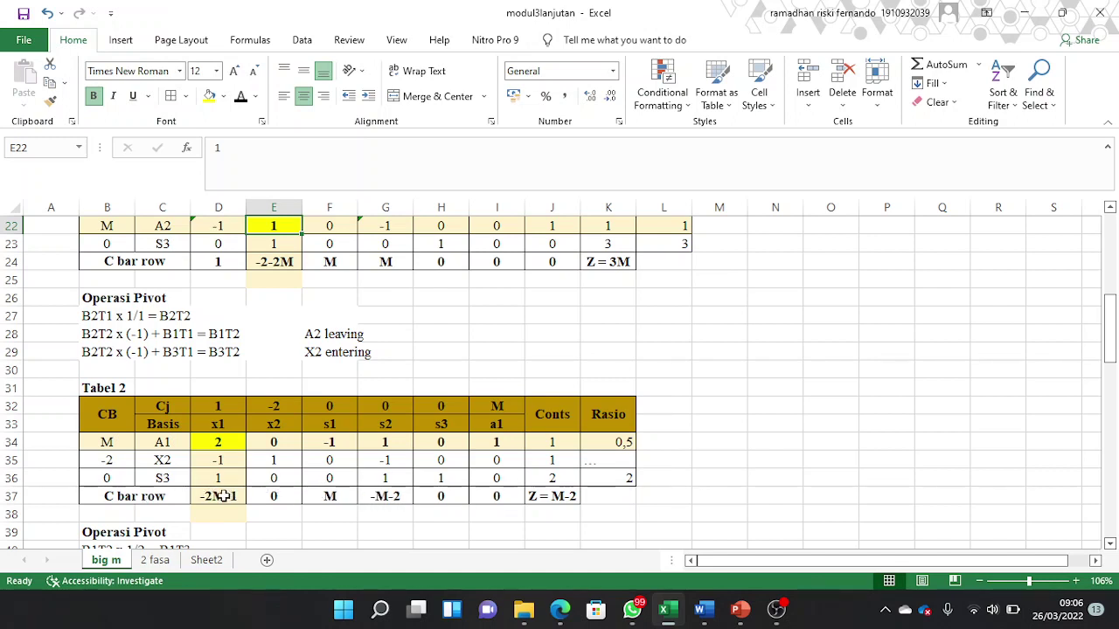
pyautogui.click(219, 207)
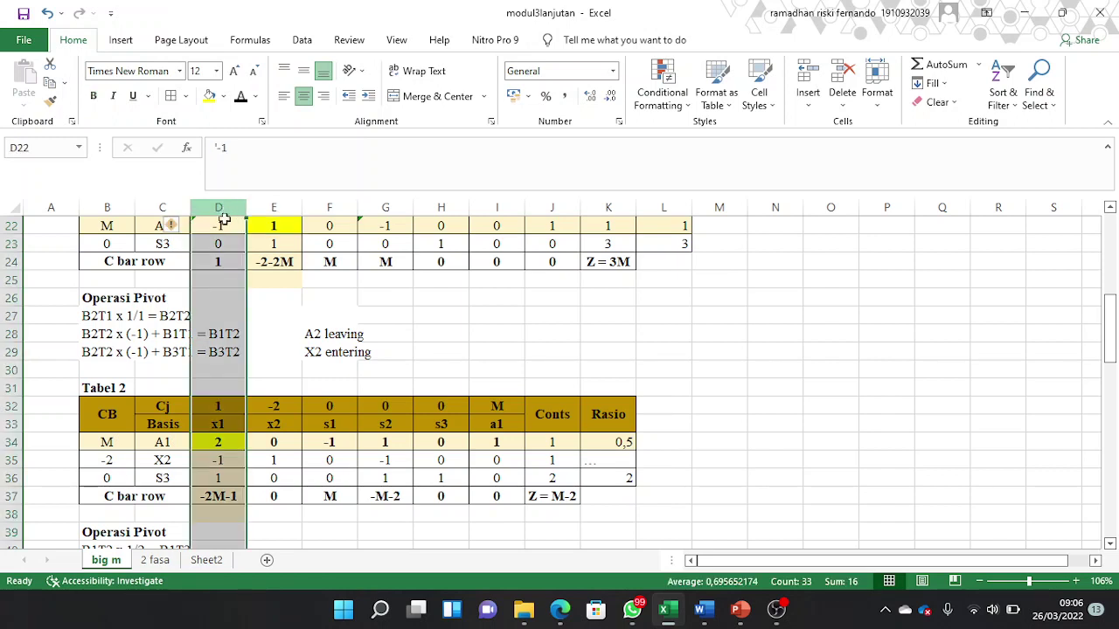
pyautogui.click(13, 442)
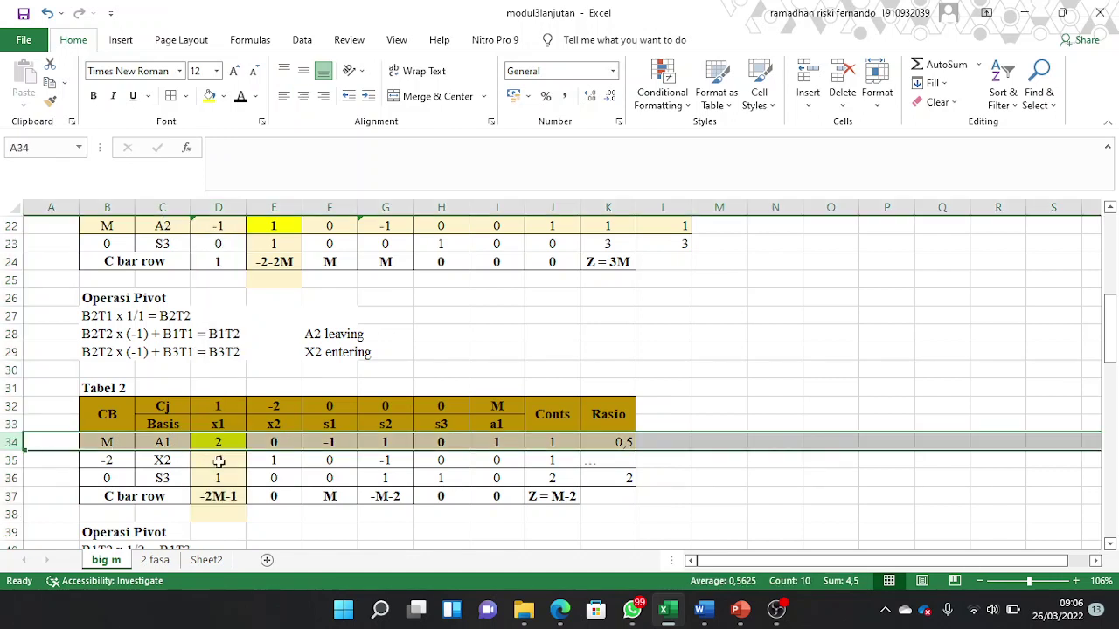
pyautogui.click(38, 410)
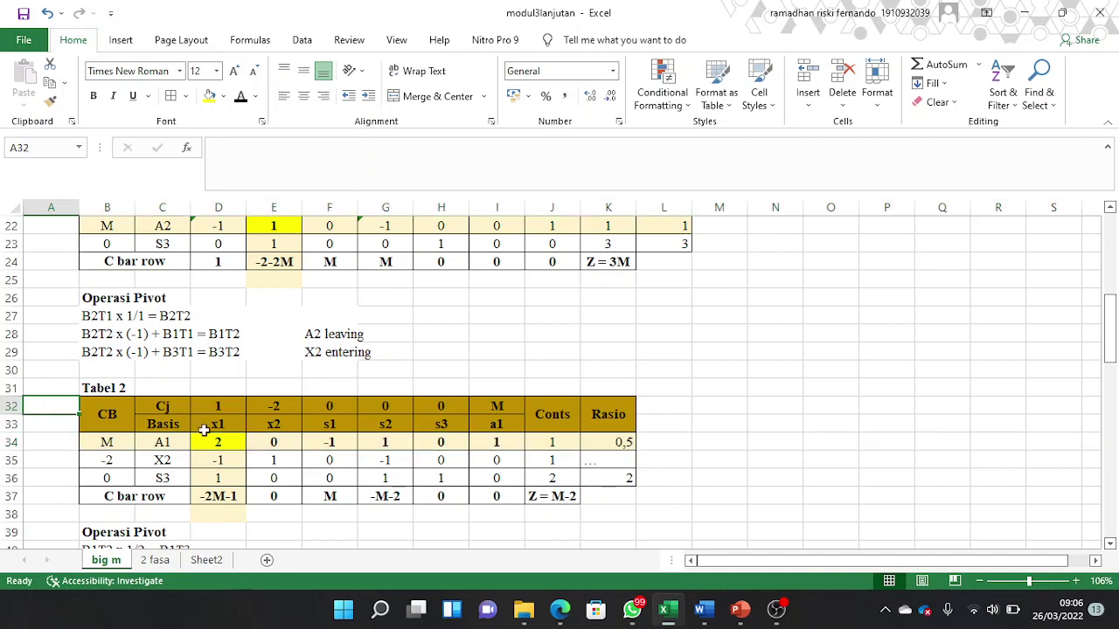
# Step: Examine the three Operasi Pivot formulas in rows 40 to 42 below Tabel 2
pyautogui.scroll(-2, 254, 428)
pyautogui.scroll(-1, 247, 418)
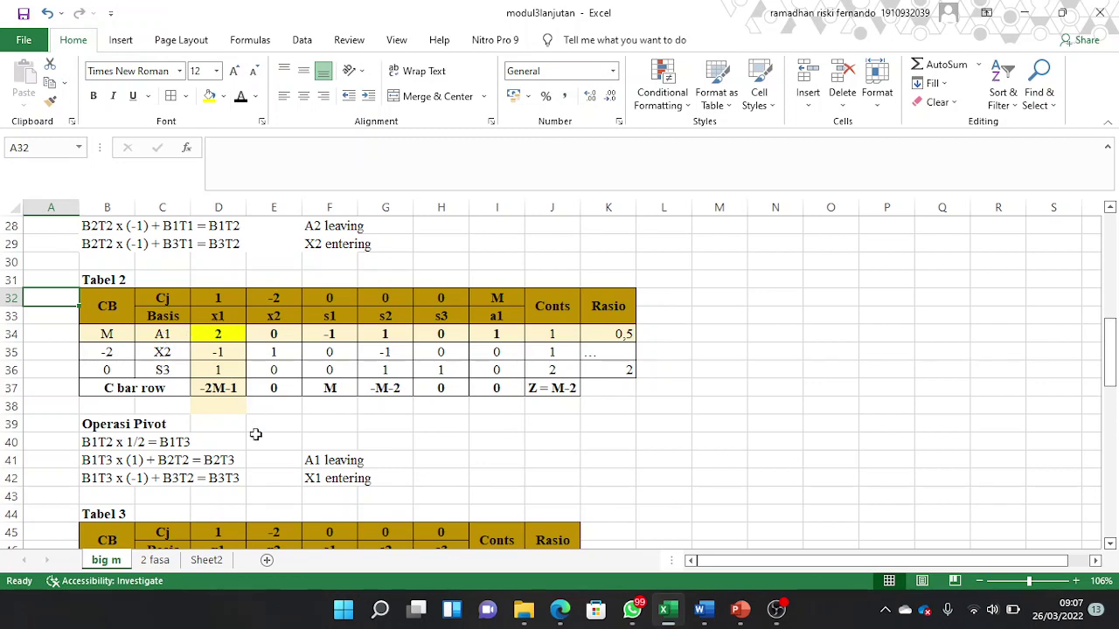
pyautogui.scroll(-1, 255, 434)
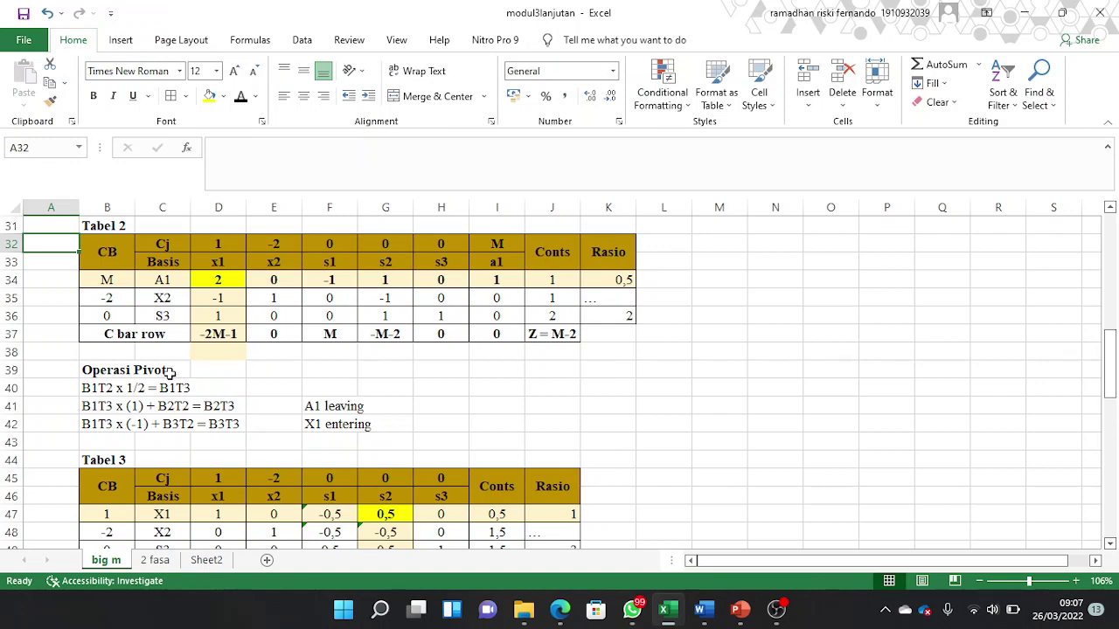
pyautogui.moveTo(96, 388); pyautogui.dragTo(218, 424)
# Step: Examine the s2 pivot column and the X1 pivot row of Tabel 3
pyautogui.scroll(-2, 376, 402)
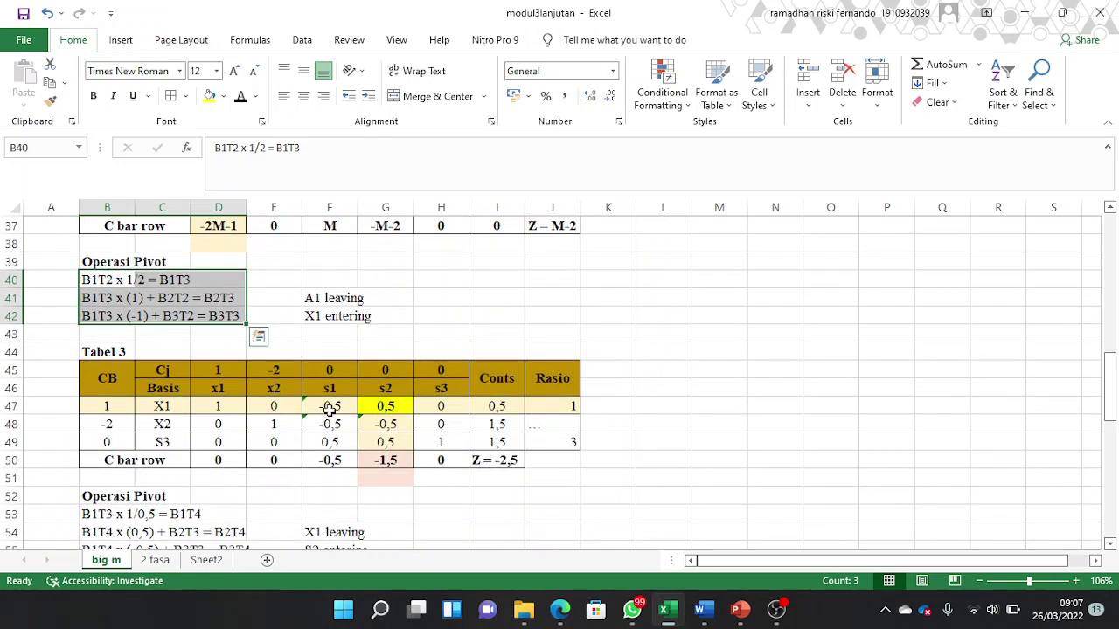
pyautogui.click(58, 391)
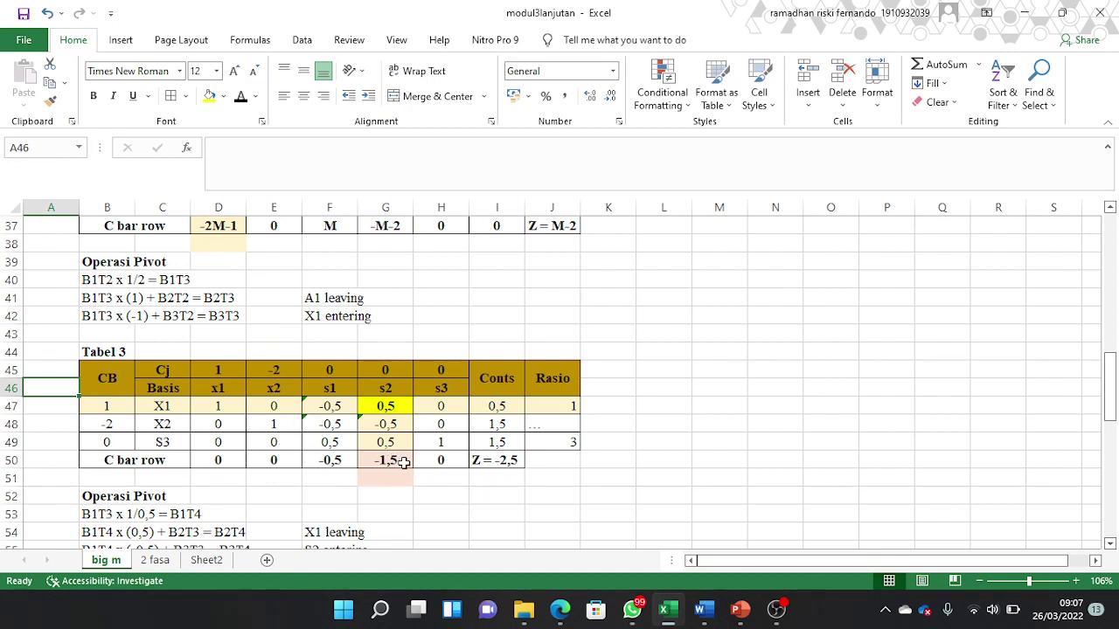
pyautogui.click(397, 203)
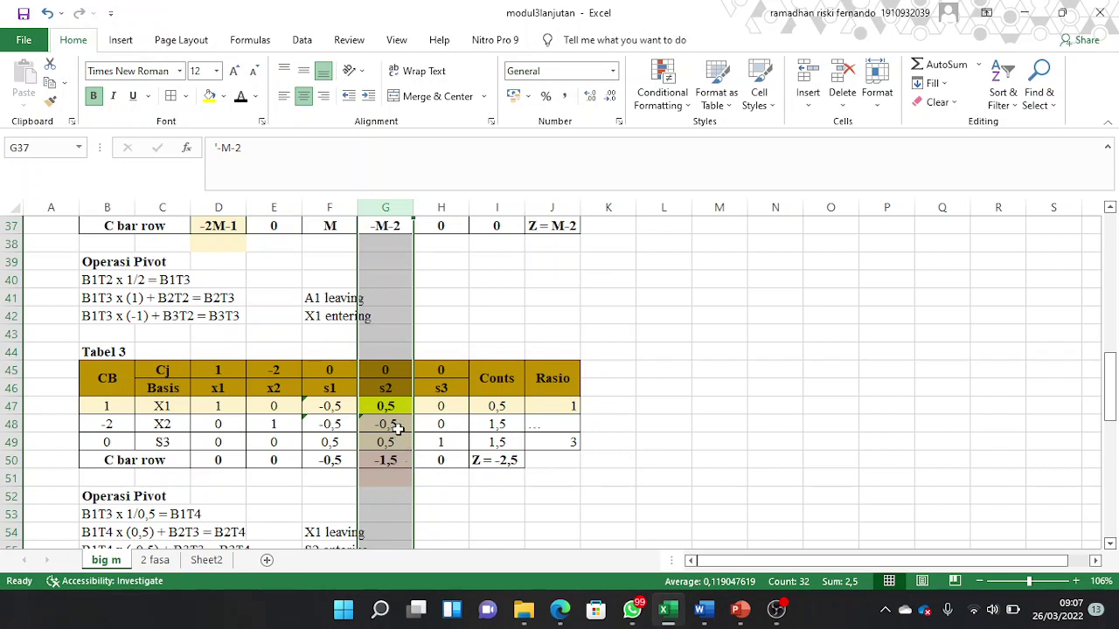
pyautogui.click(625, 391)
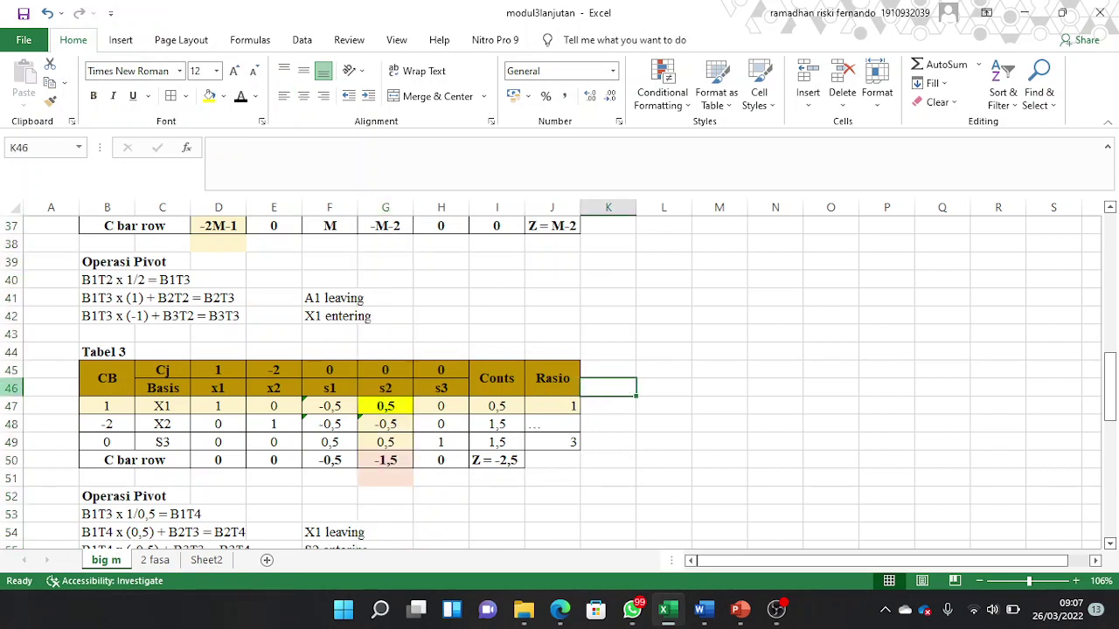
pyautogui.click(11, 405)
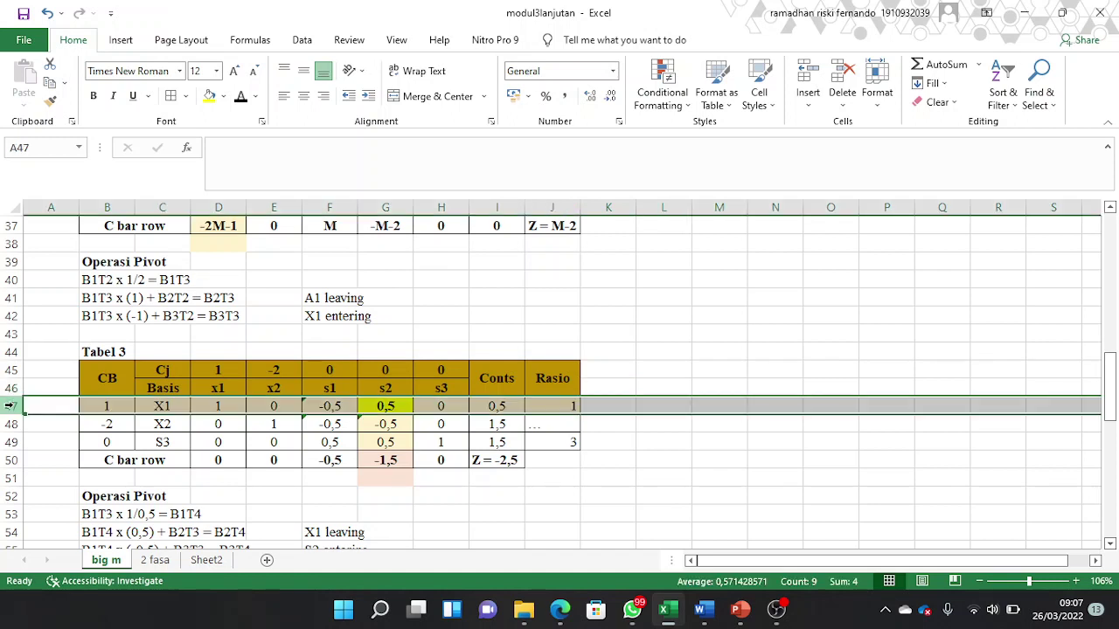
pyautogui.click(628, 423)
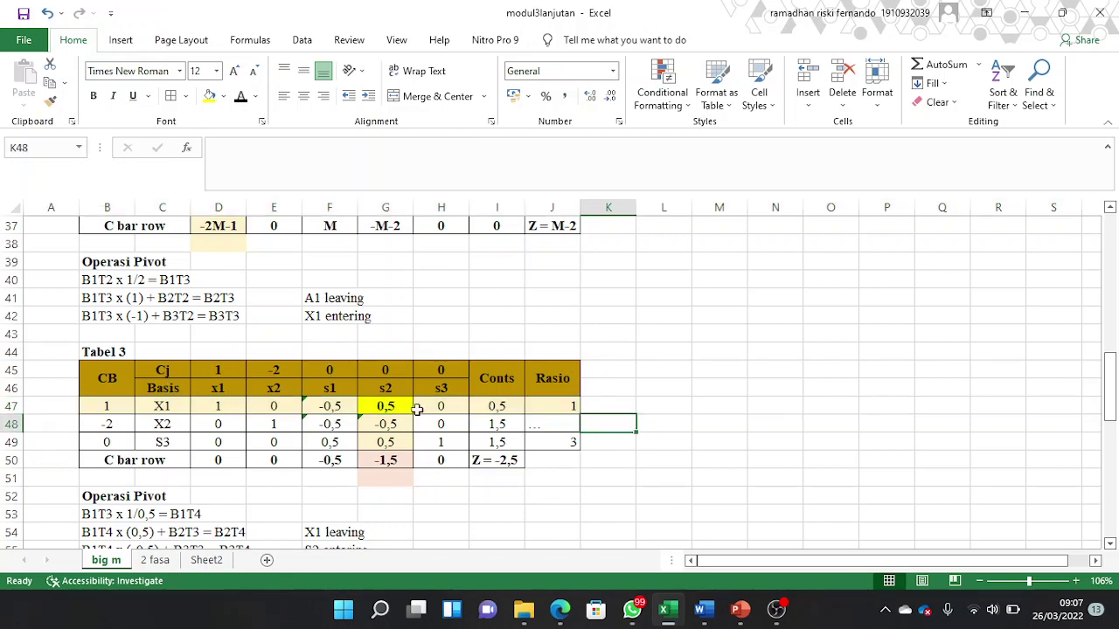
# Step: Check the entering and leaving variables noted below Tabel 3 and the table's Z cell
pyautogui.scroll(-1, 409, 407)
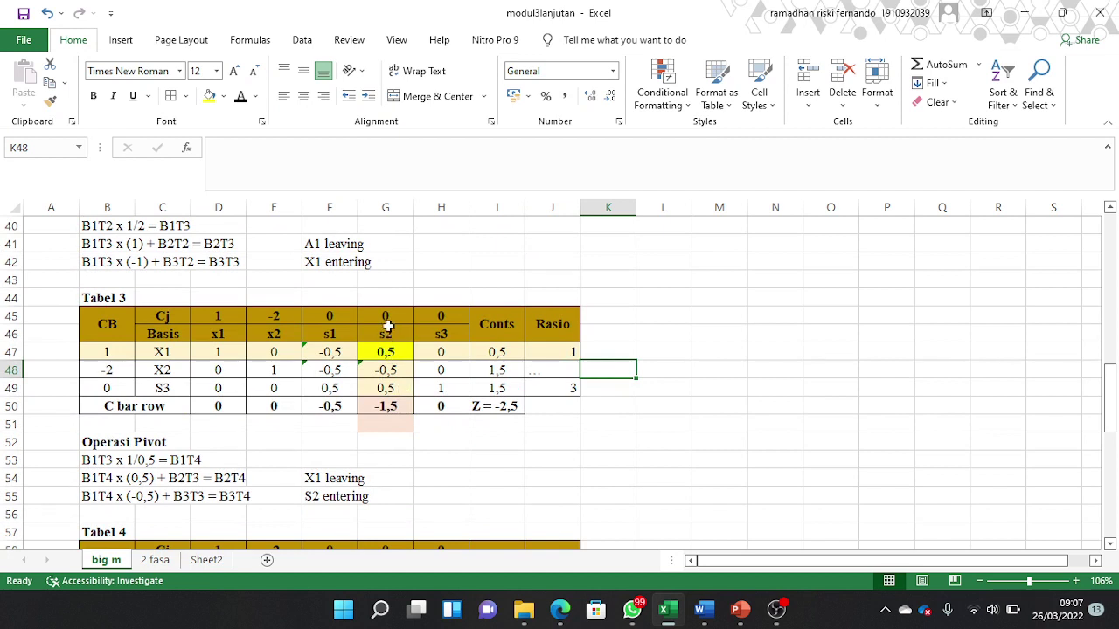
pyautogui.click(320, 496)
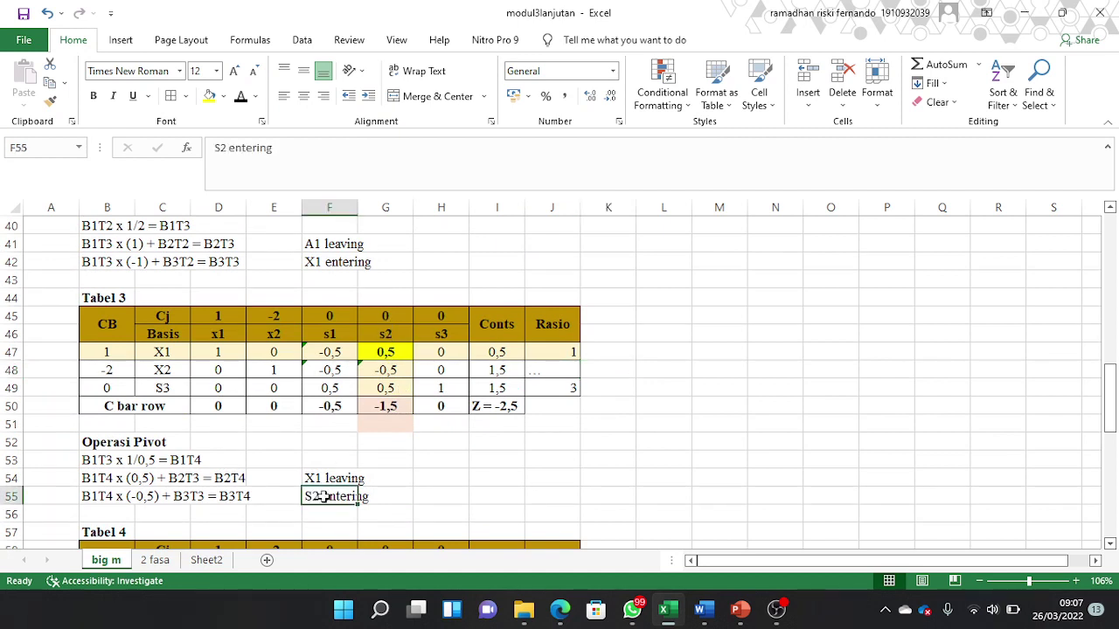
pyautogui.click(319, 478)
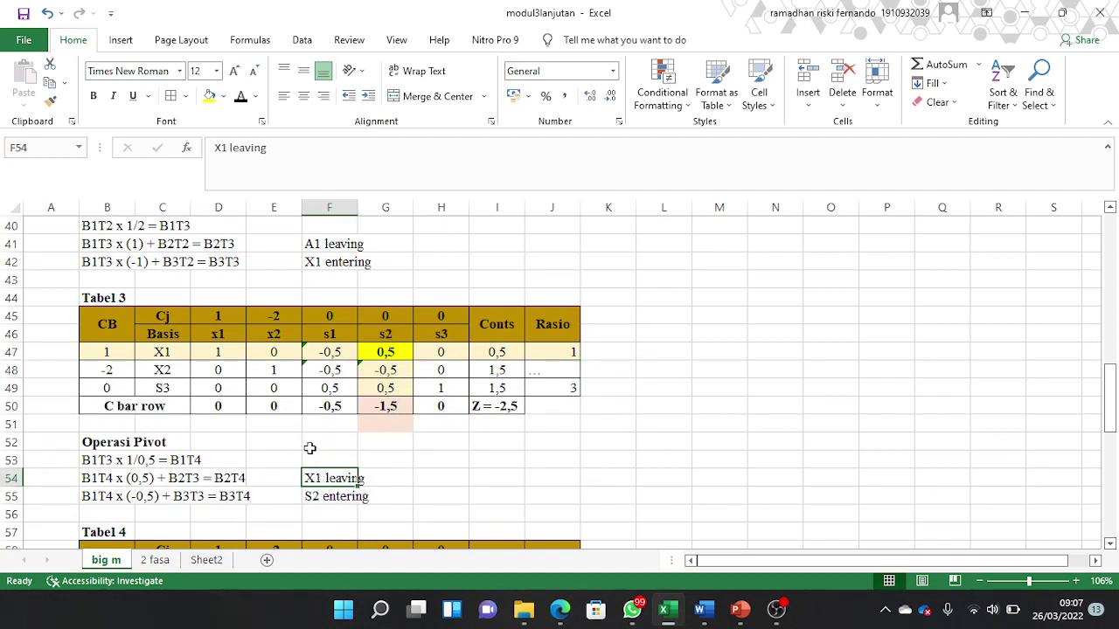
pyautogui.click(514, 406)
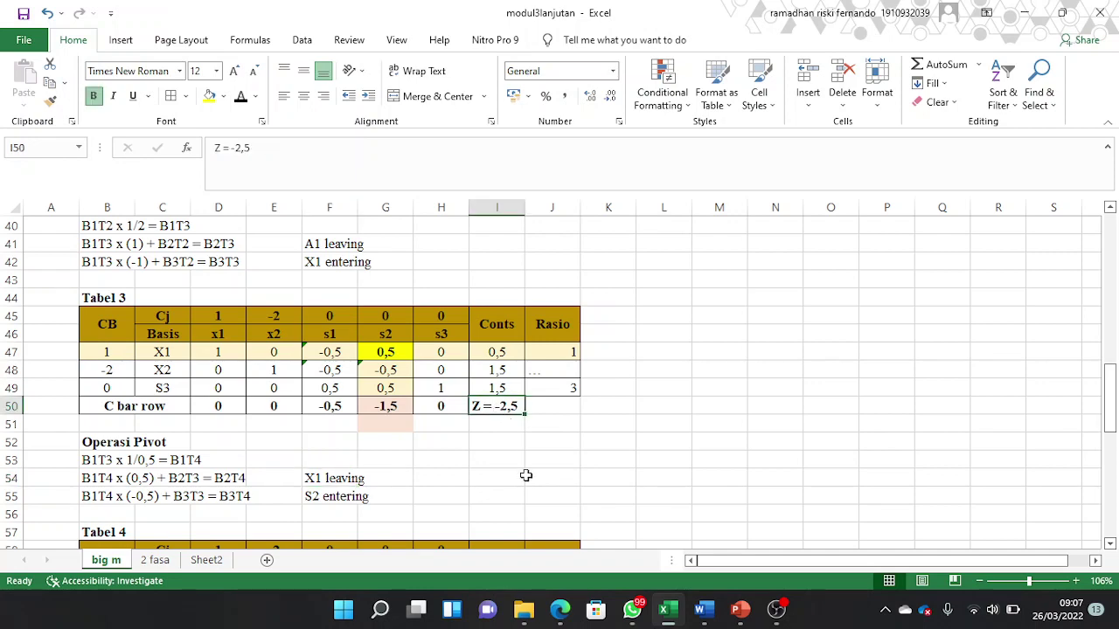
# Step: Examine the C bar row of Tabel 4, the formula in its s1 cell and the s1 pivot column
pyautogui.scroll(-4, 524, 477)
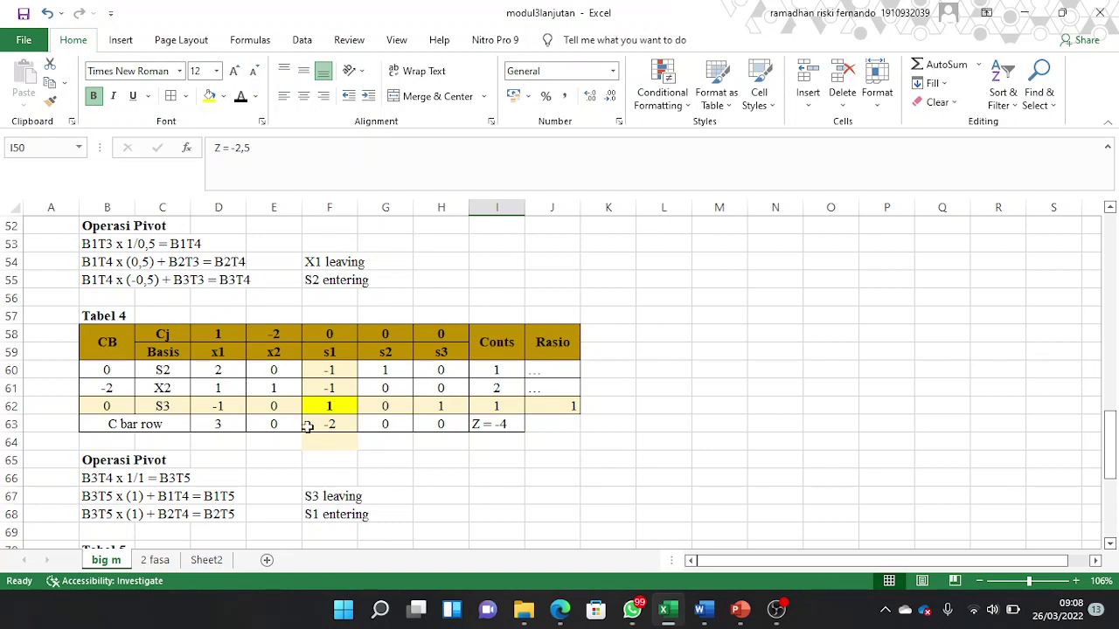
pyautogui.click(153, 428)
pyautogui.moveTo(153, 428); pyautogui.dragTo(475, 427)
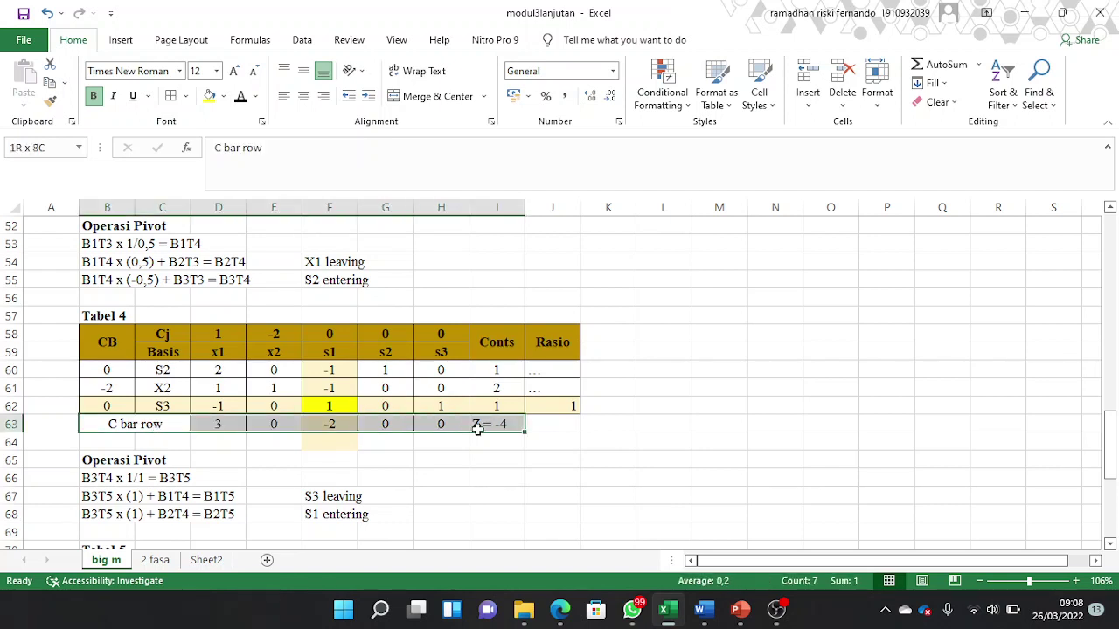
pyautogui.click(332, 426)
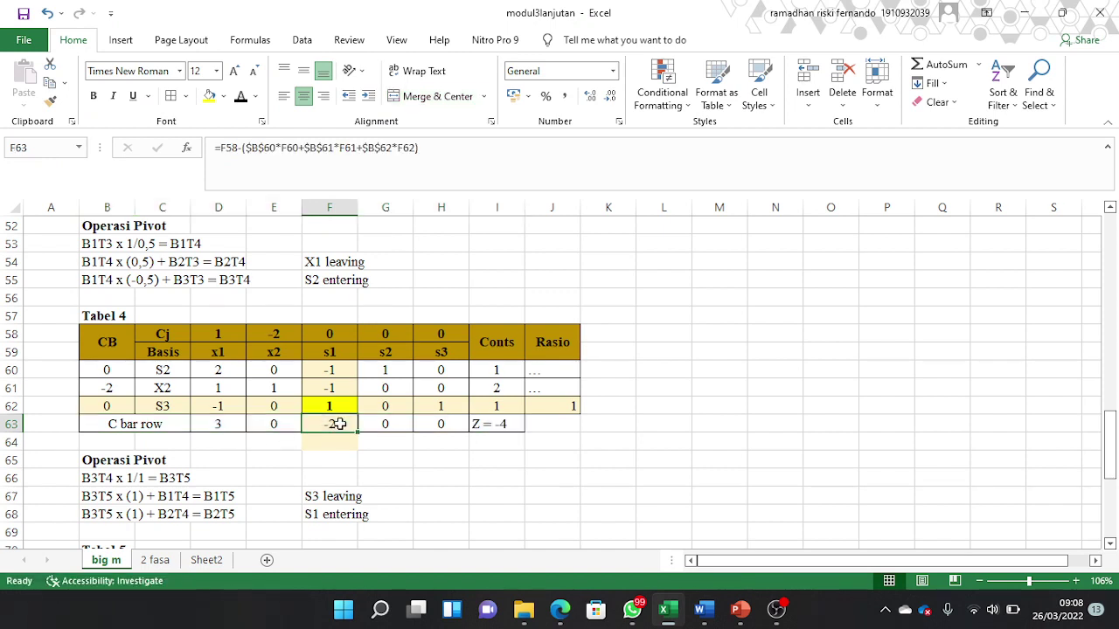
pyautogui.click(341, 208)
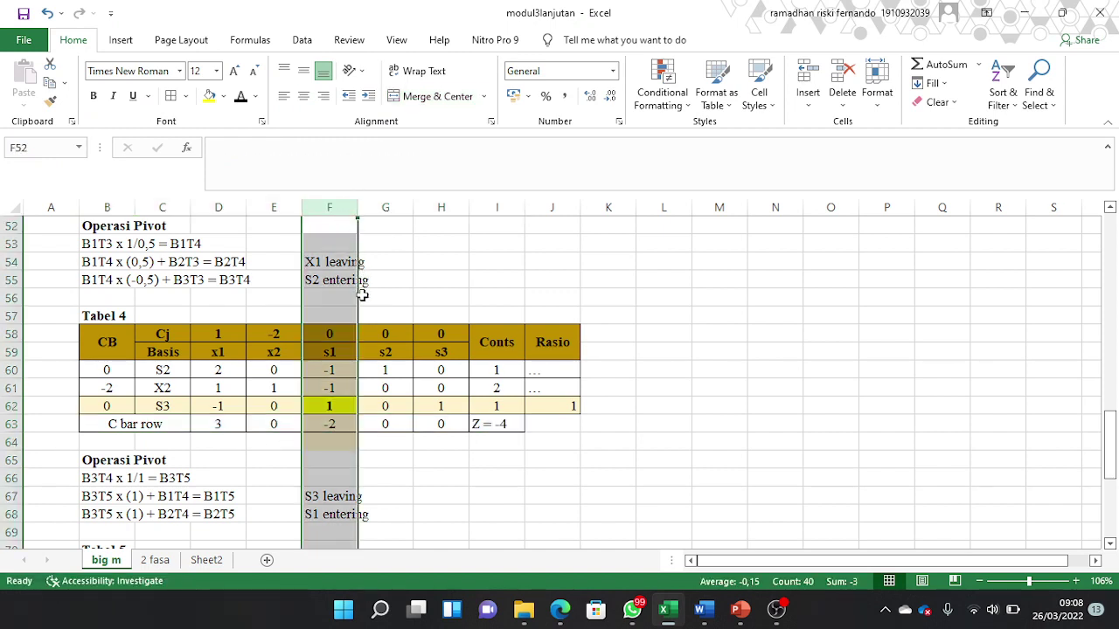
pyautogui.click(472, 465)
# Step: Inspect the Rasio formula and pivot row for S3 in Tabel 4, then the s1 and S3 labels and the pivot operations below
pyautogui.click(566, 406)
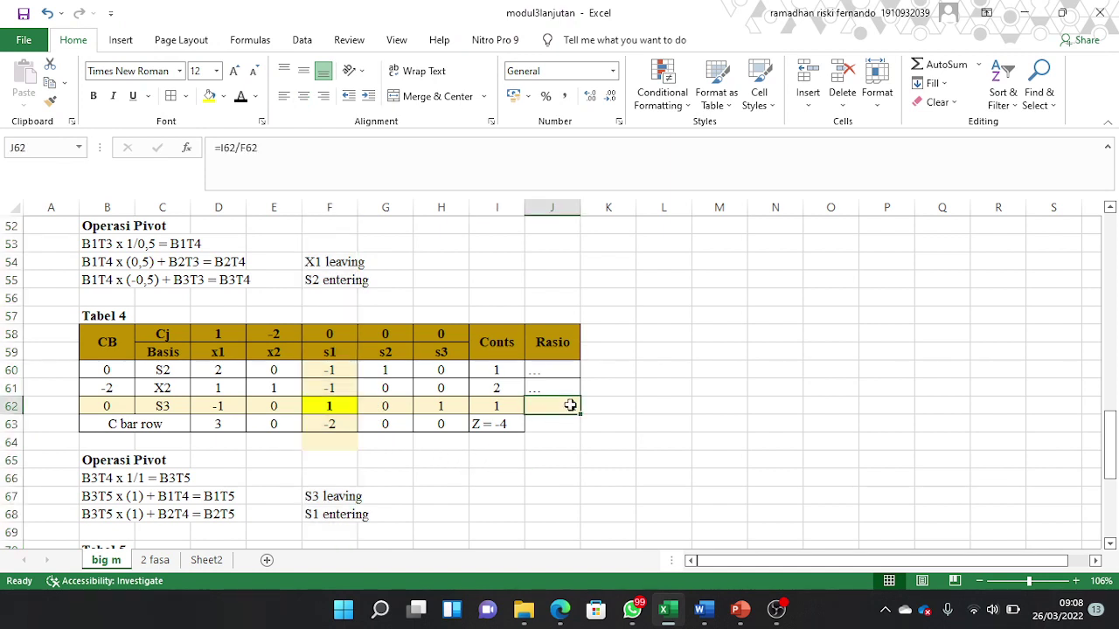
pyautogui.click(17, 406)
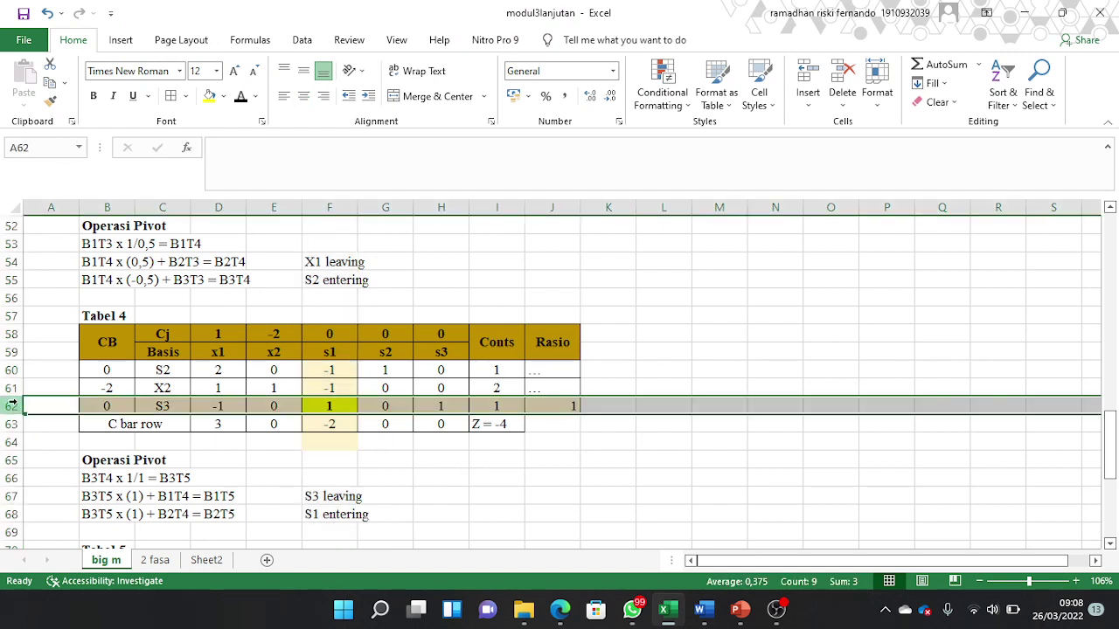
pyautogui.click(430, 450)
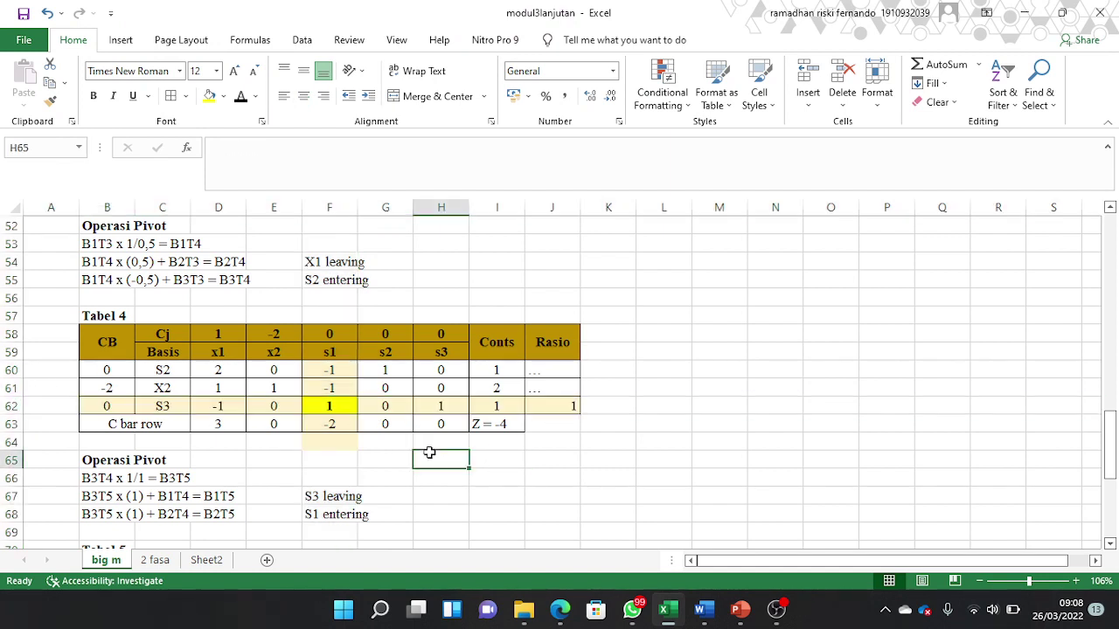
pyautogui.click(337, 352)
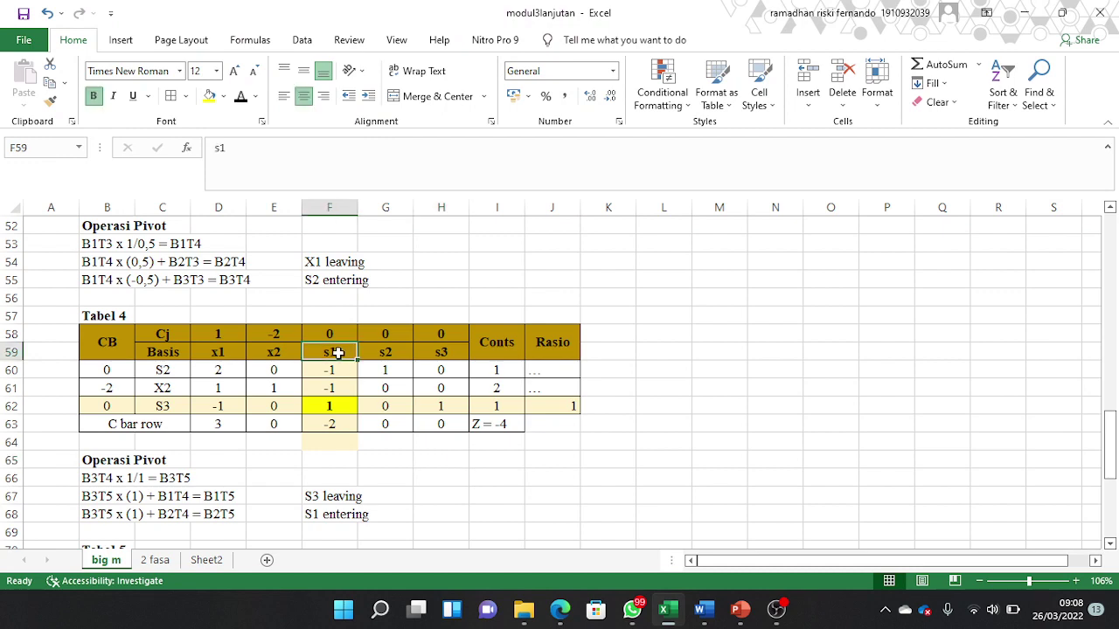
pyautogui.click(157, 405)
pyautogui.scroll(-2, 313, 394)
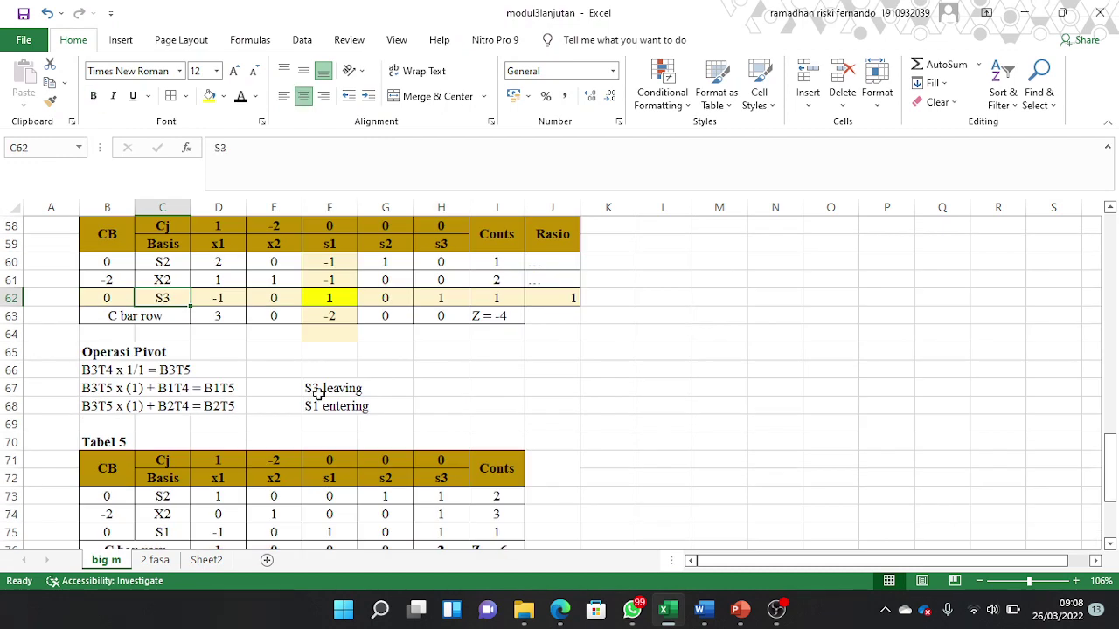
# Step: Check the Z cell of Tabel 4, then the coefficients of Tabel 5 and the formula in its x1 C bar row cell
pyautogui.click(495, 315)
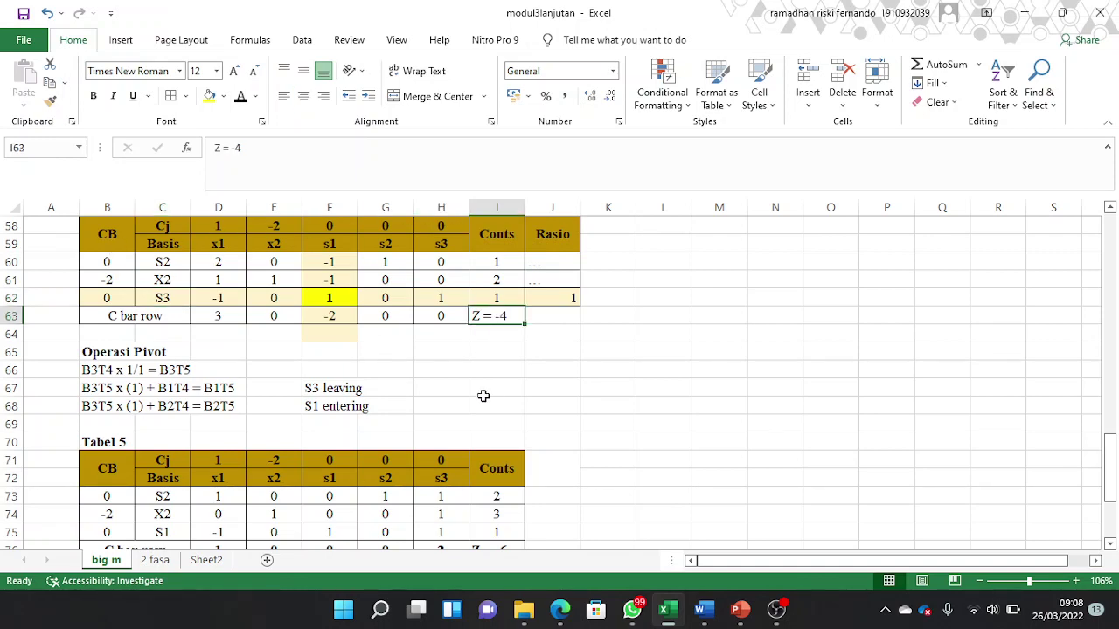
pyautogui.scroll(-1, 208, 370)
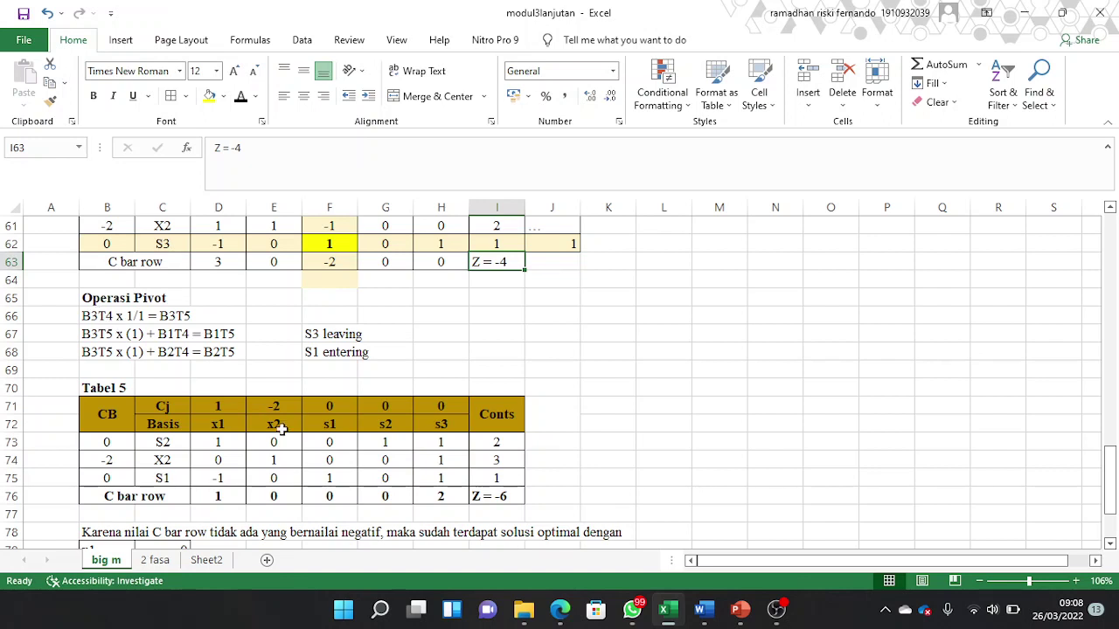
pyautogui.moveTo(226, 443); pyautogui.dragTo(445, 475)
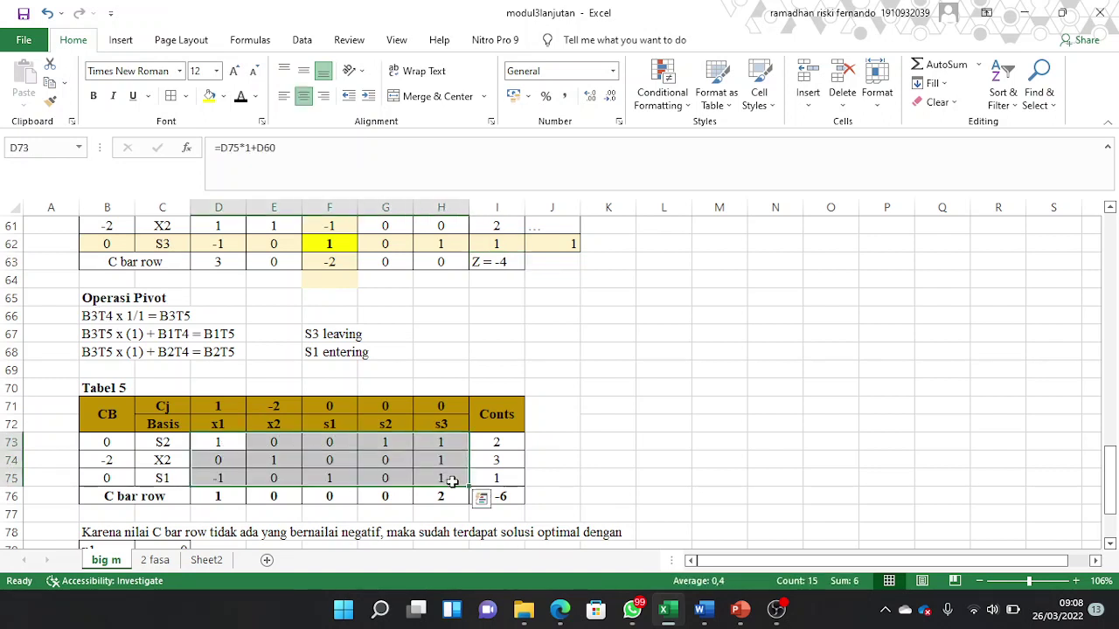
pyautogui.click(225, 495)
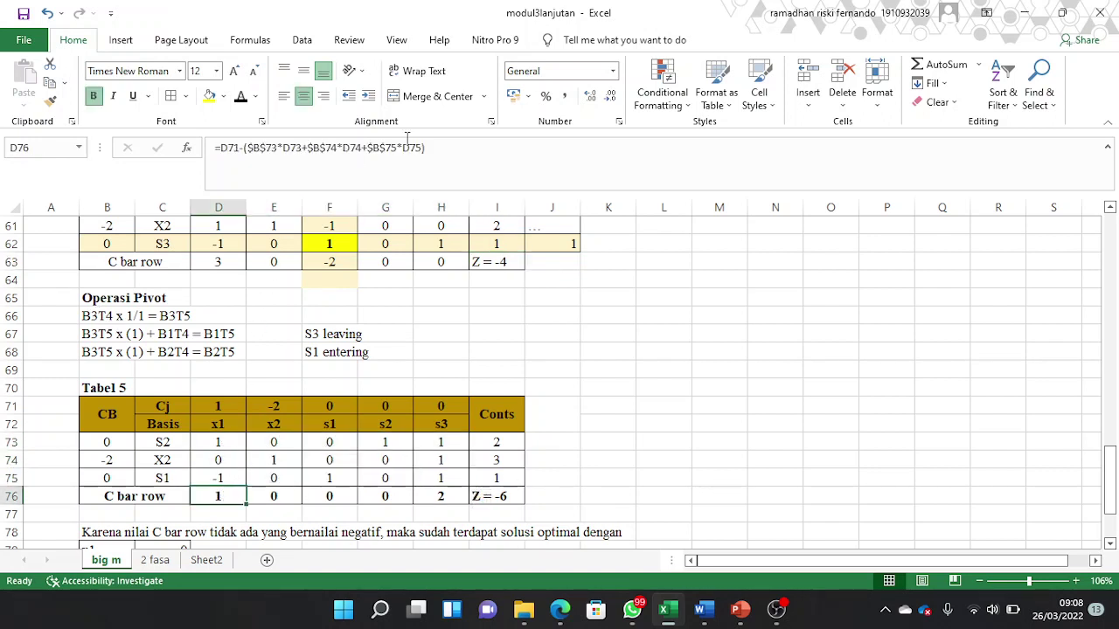
pyautogui.click(450, 147)
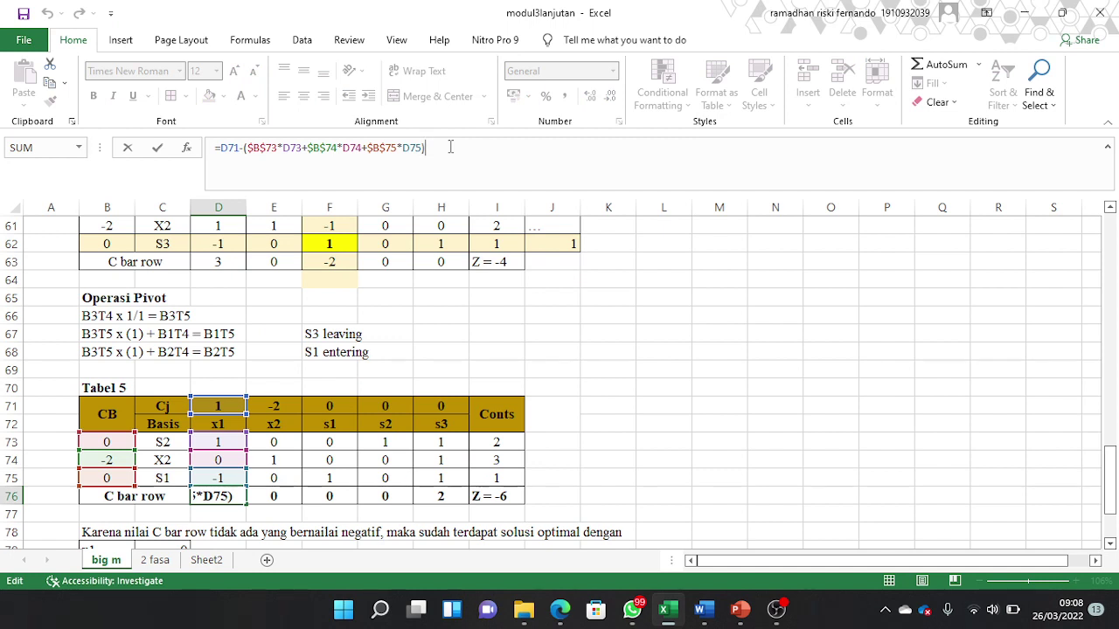
pyautogui.press('Return')
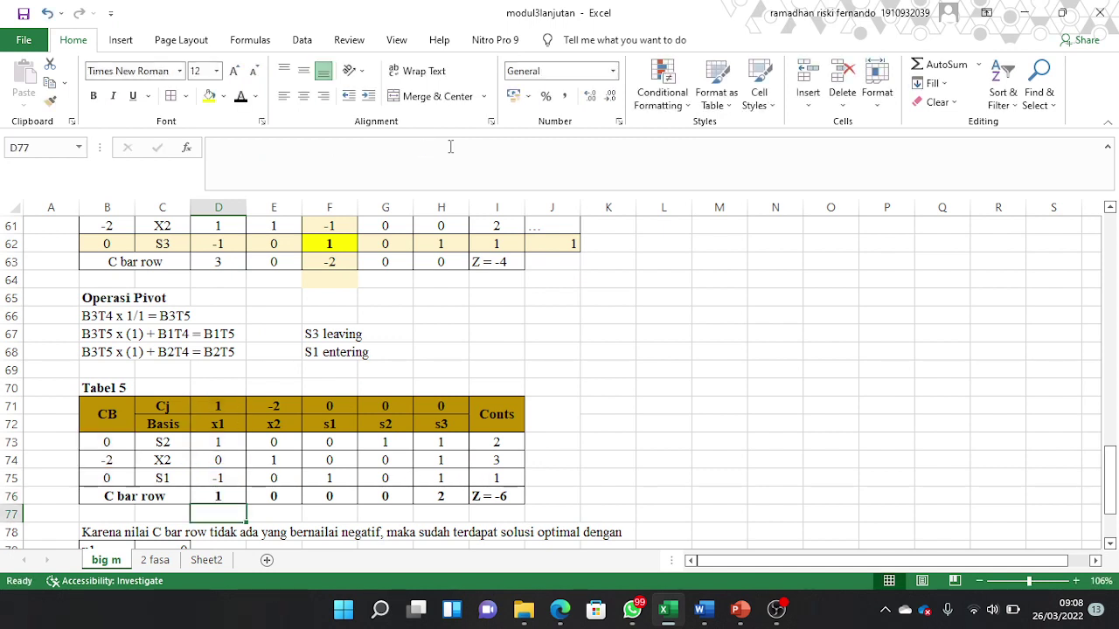
# Step: Inspect the C bar row formulas for x2, s1, s2 and s3 in Tabel 5 and the table's Z cell
pyautogui.click(293, 494)
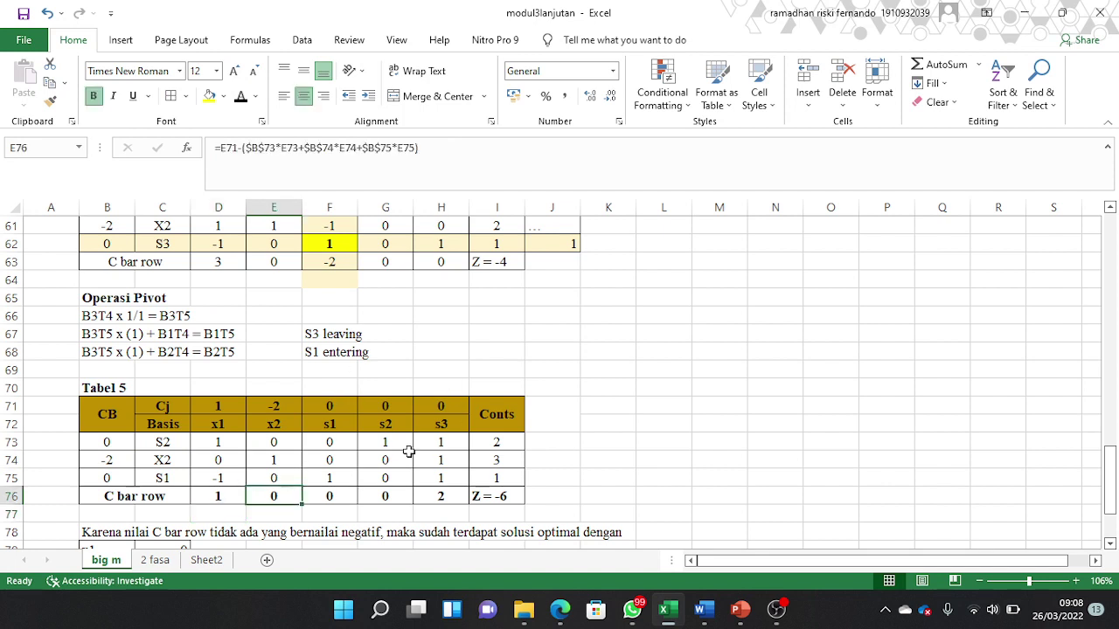
pyautogui.click(342, 496)
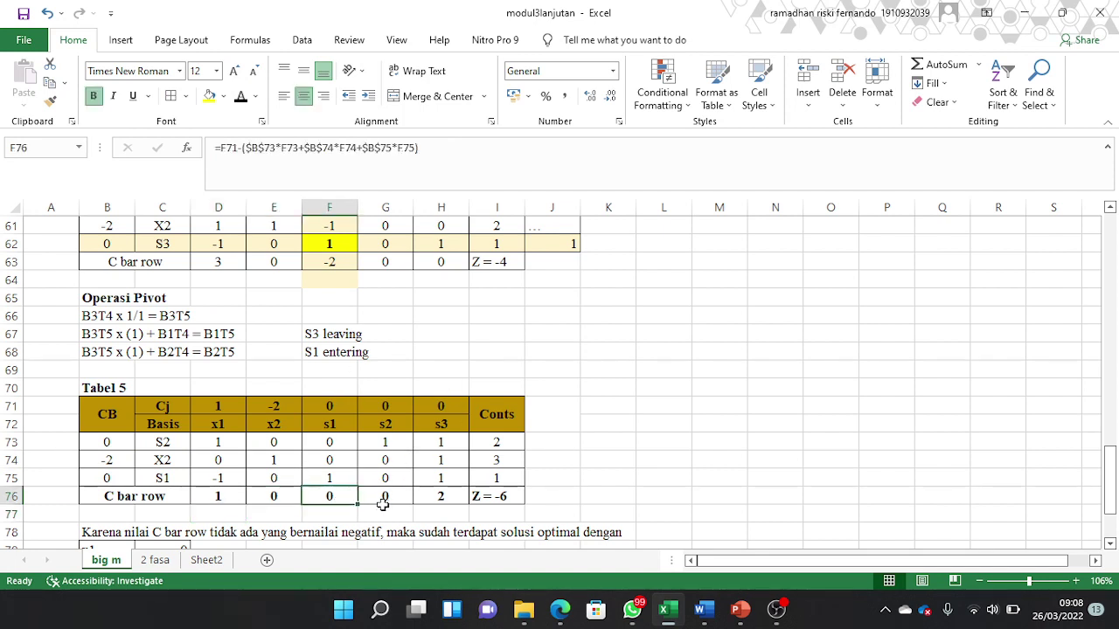
pyautogui.click(395, 495)
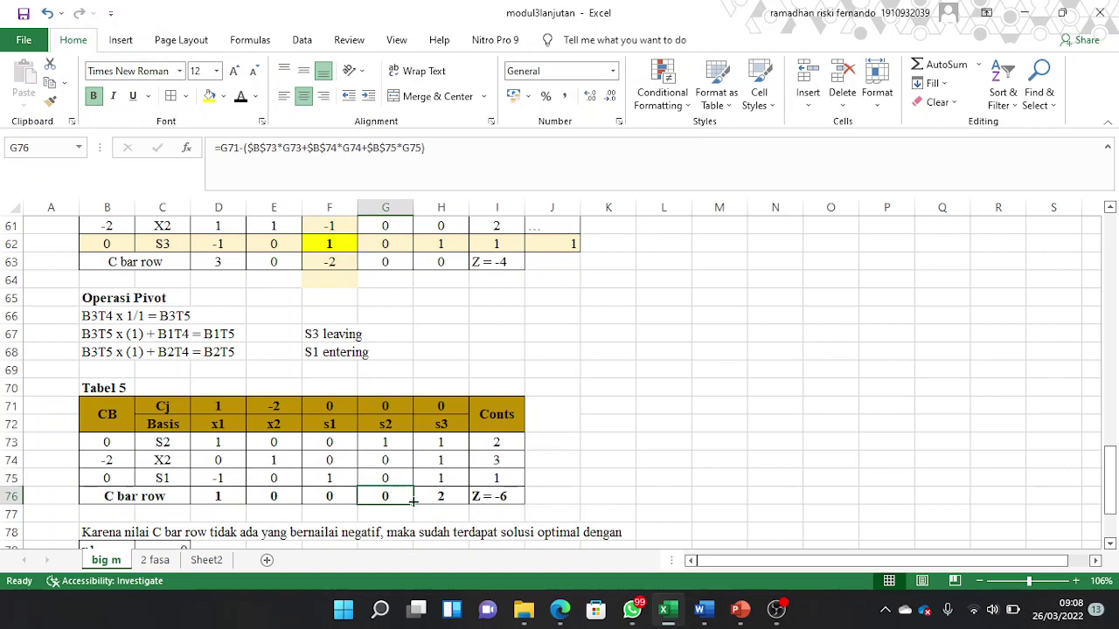
pyautogui.click(437, 497)
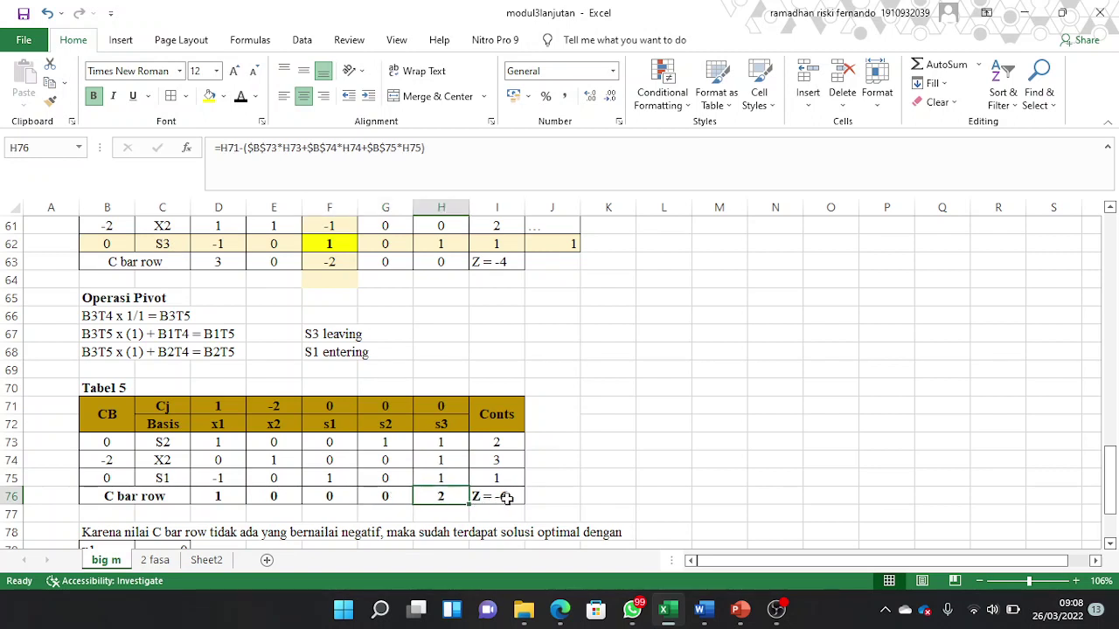
pyautogui.click(508, 498)
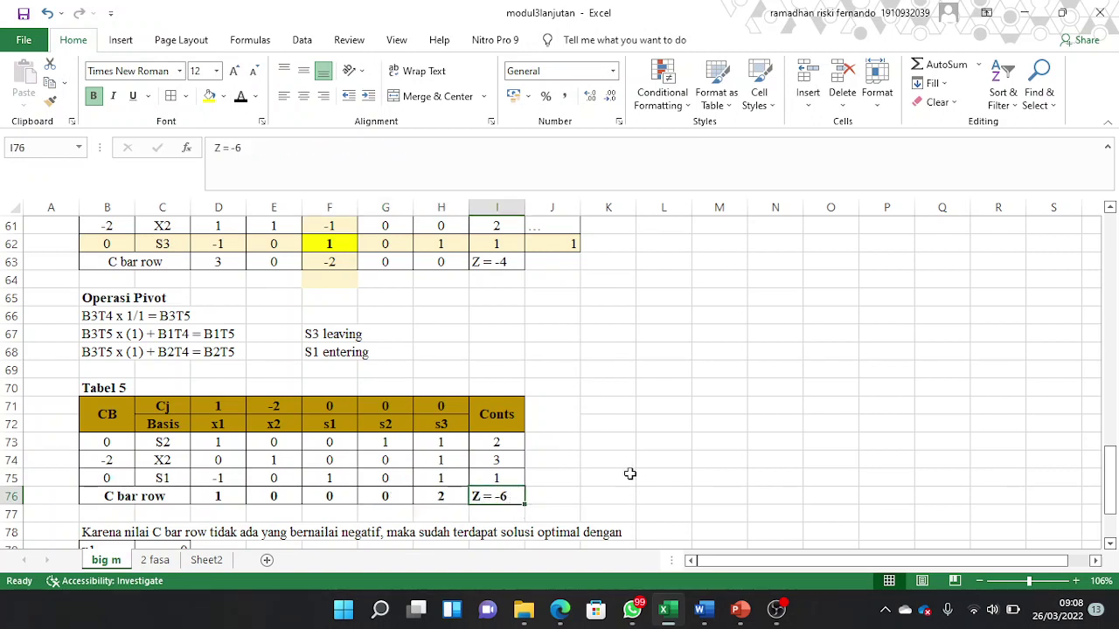
# Step: Review the optimal solution list below Tabel 5 against the table's basis, checking the s1, s2 and s3 values
pyautogui.scroll(-2, 554, 457)
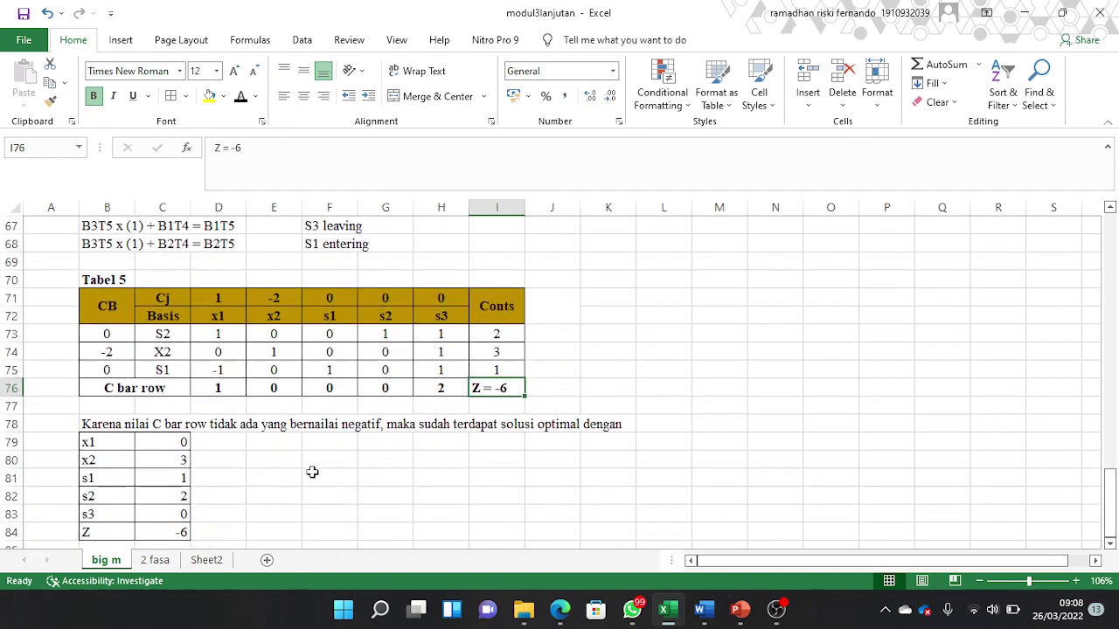
pyautogui.scroll(-1, 315, 472)
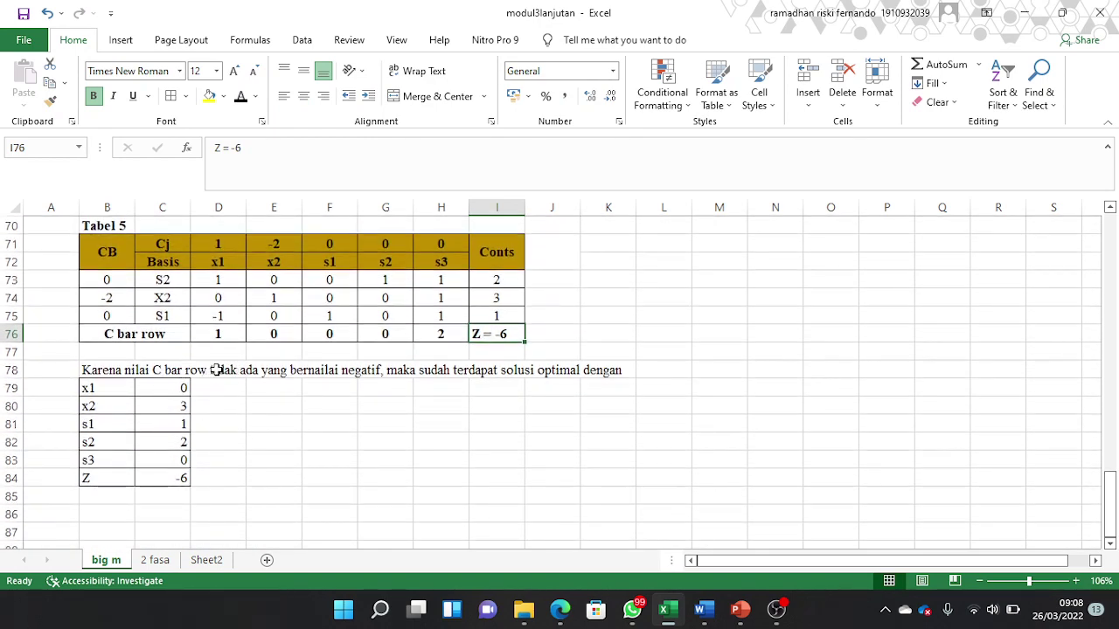
pyautogui.click(171, 297)
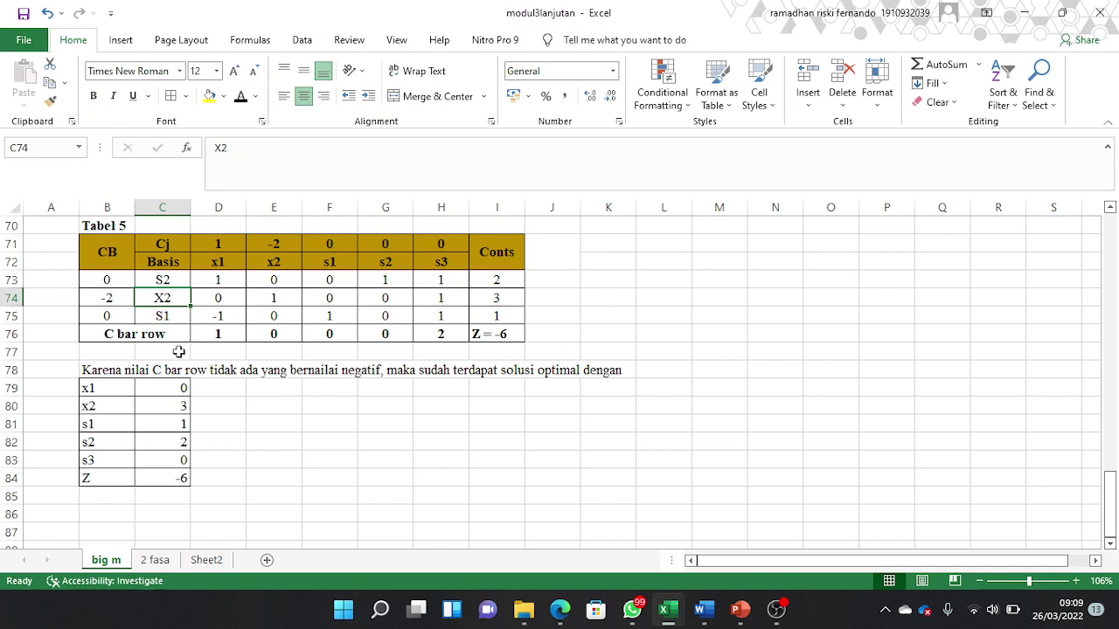
pyautogui.click(174, 427)
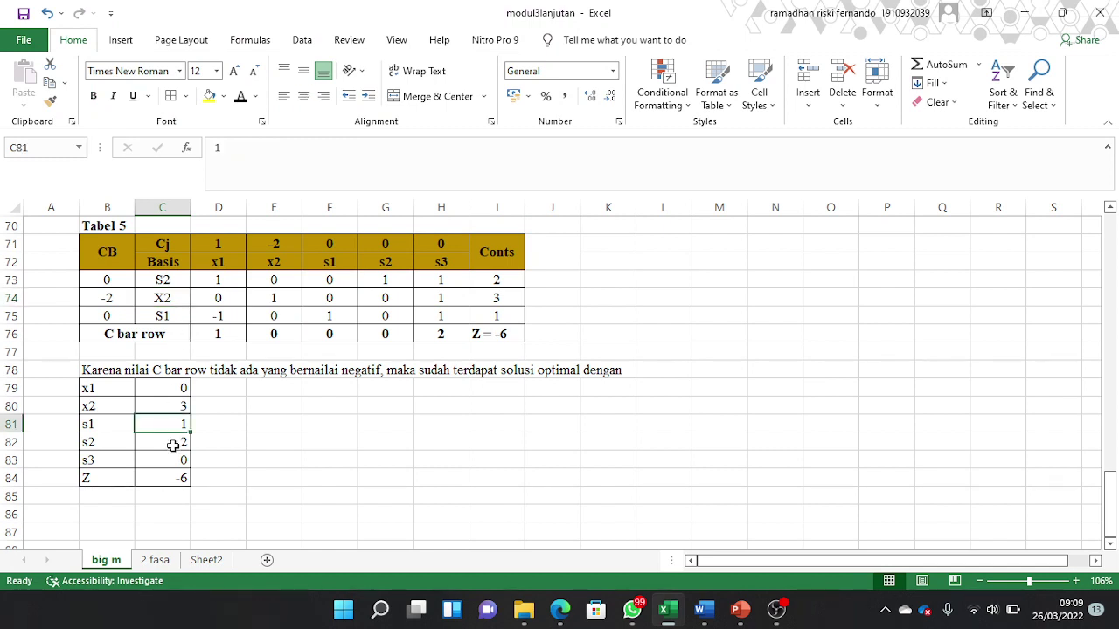
pyautogui.click(173, 446)
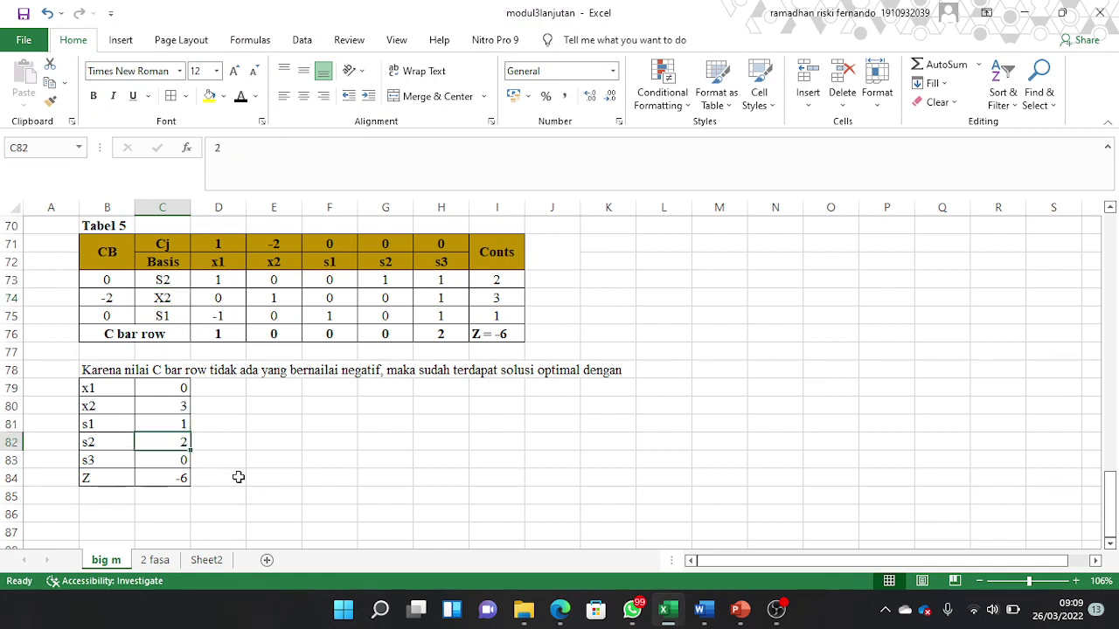
pyautogui.click(168, 458)
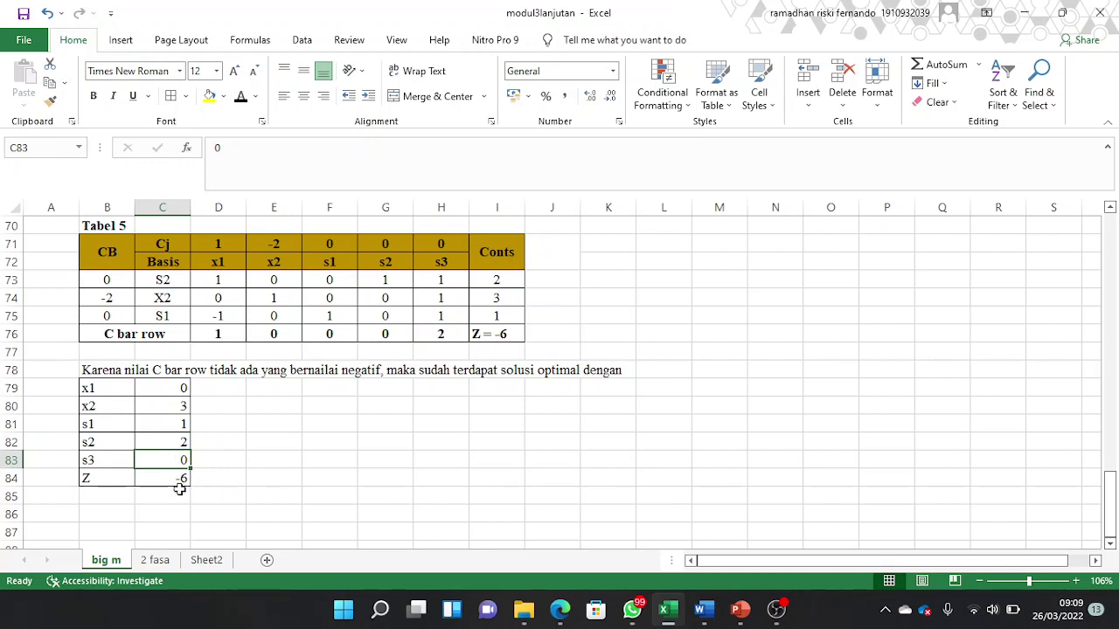
# Step: On the 2 fasa sheet, change the objective variable in the Maksimasi standard form to W
pyautogui.click(154, 559)
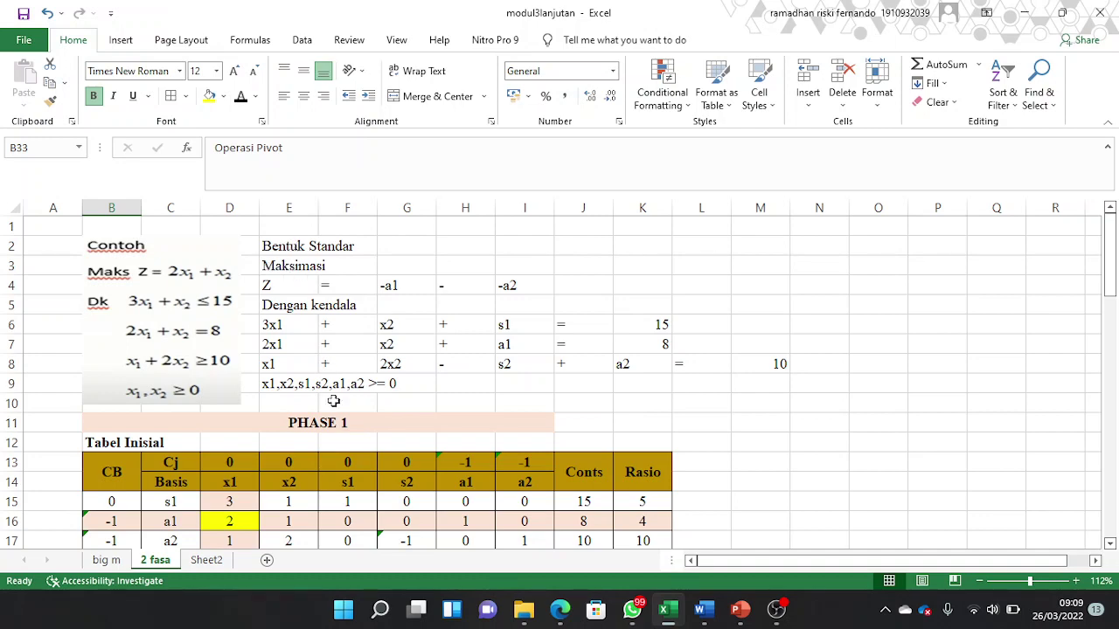
pyautogui.scroll(-1, 335, 420)
pyautogui.scroll(1, 335, 426)
pyautogui.click(280, 283)
pyautogui.write('W')
pyautogui.click(769, 418)
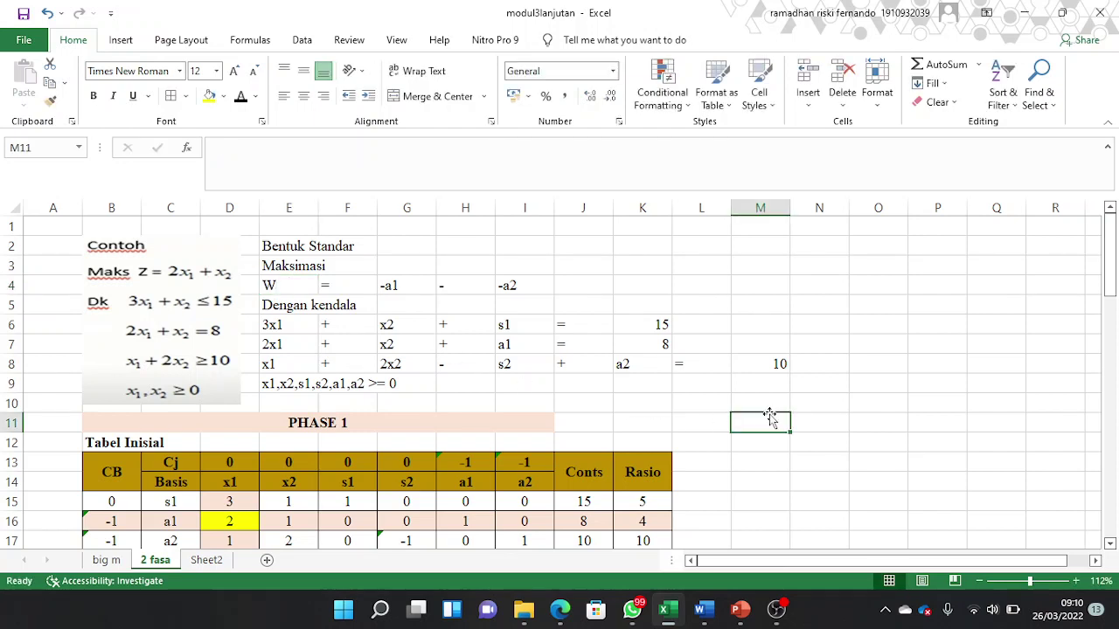
# Step: Remove the extra minus sign from the last term of the W objective so that it reads a2
pyautogui.click(518, 288)
pyautogui.click(223, 151)
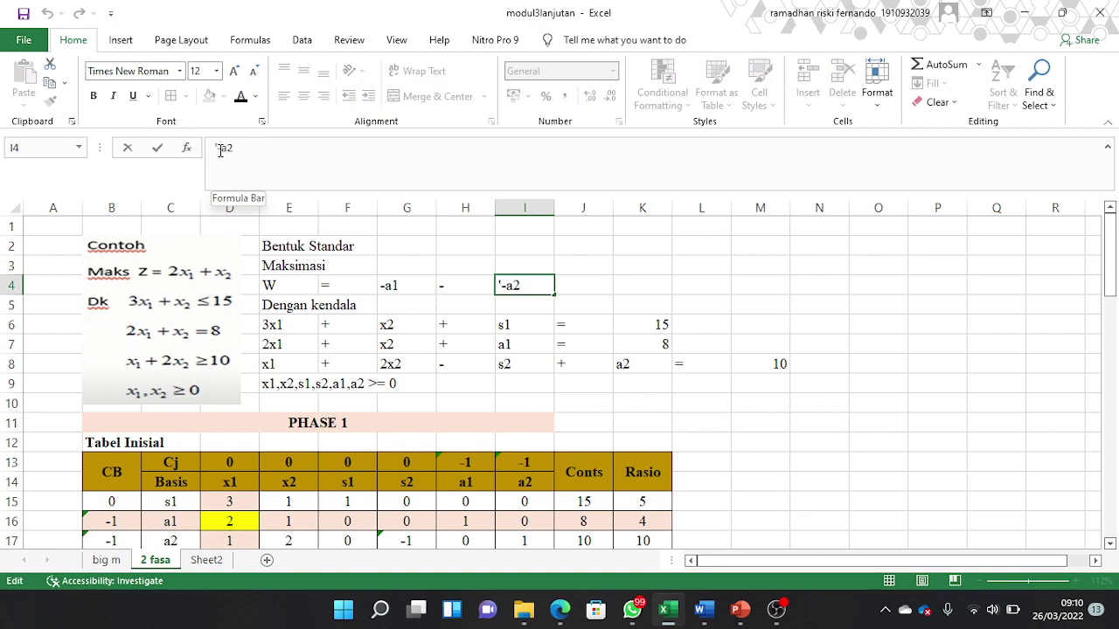
pyautogui.press('BackSpace')
pyautogui.press('Return')
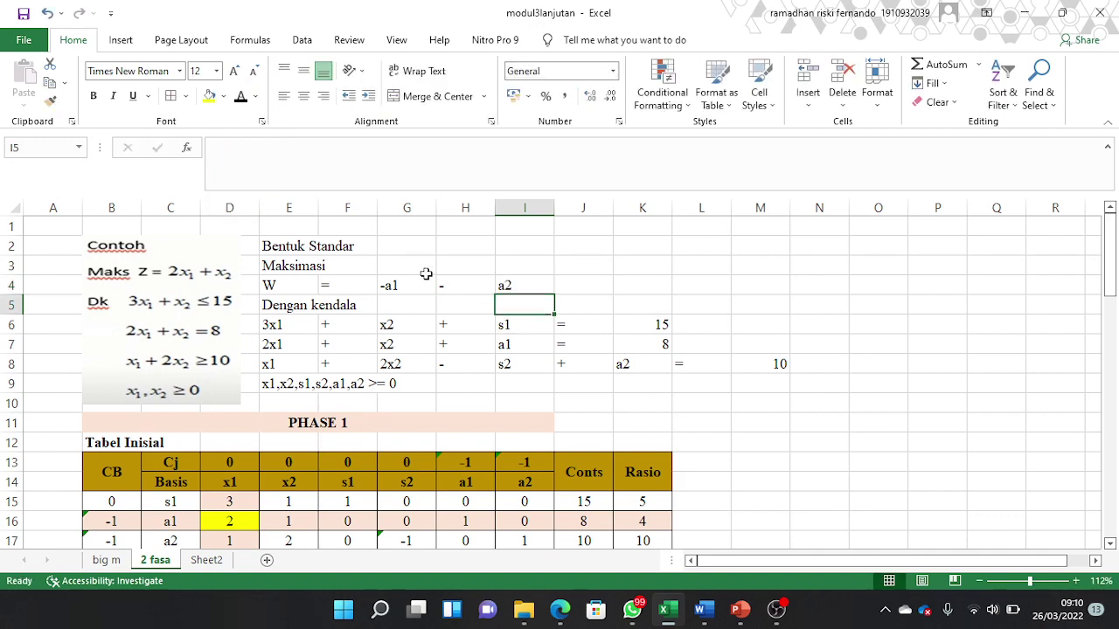
# Step: Compare the three standard-form constraints with the s1, a1 and a2 rows of the Phase 1 Tabel Inisial
pyautogui.scroll(-2, 524, 341)
pyautogui.scroll(2, 429, 323)
pyautogui.moveTo(306, 328); pyautogui.dragTo(769, 365)
pyautogui.scroll(-1, 294, 422)
pyautogui.scroll(-2, 295, 421)
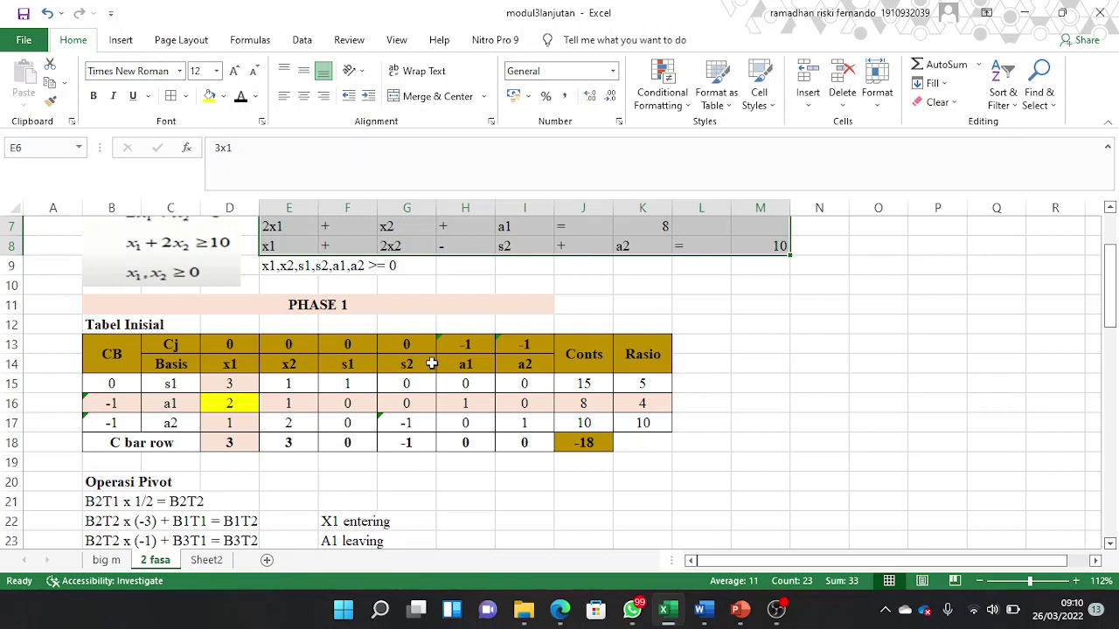
pyautogui.click(636, 465)
pyautogui.moveTo(129, 385); pyautogui.dragTo(580, 425)
pyautogui.click(365, 424)
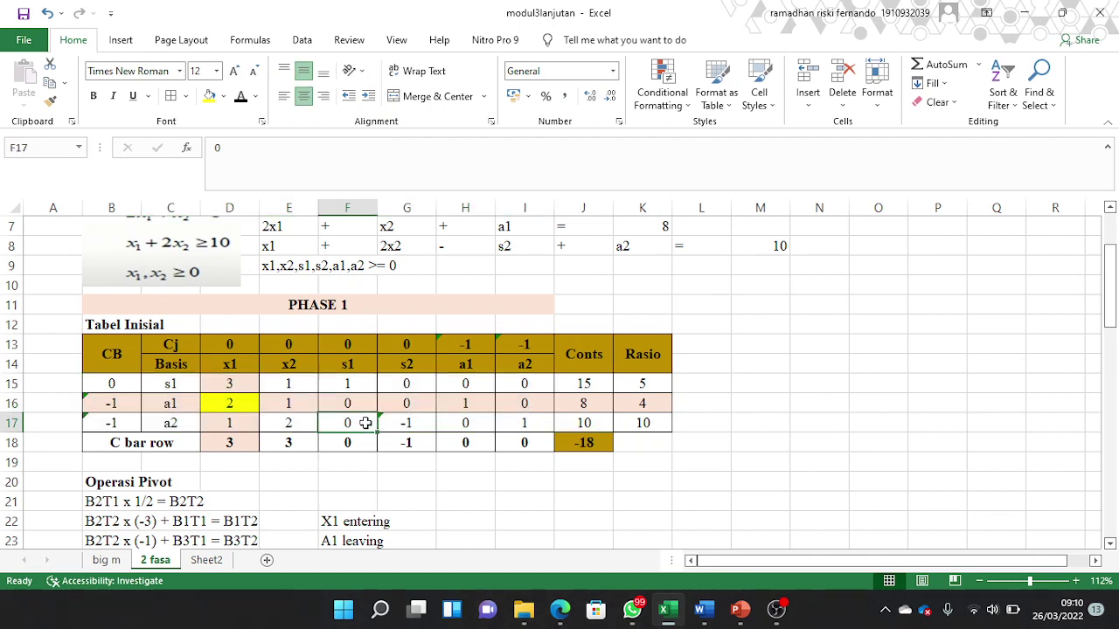
pyautogui.scroll(2, 311, 427)
pyautogui.scroll(-2, 260, 417)
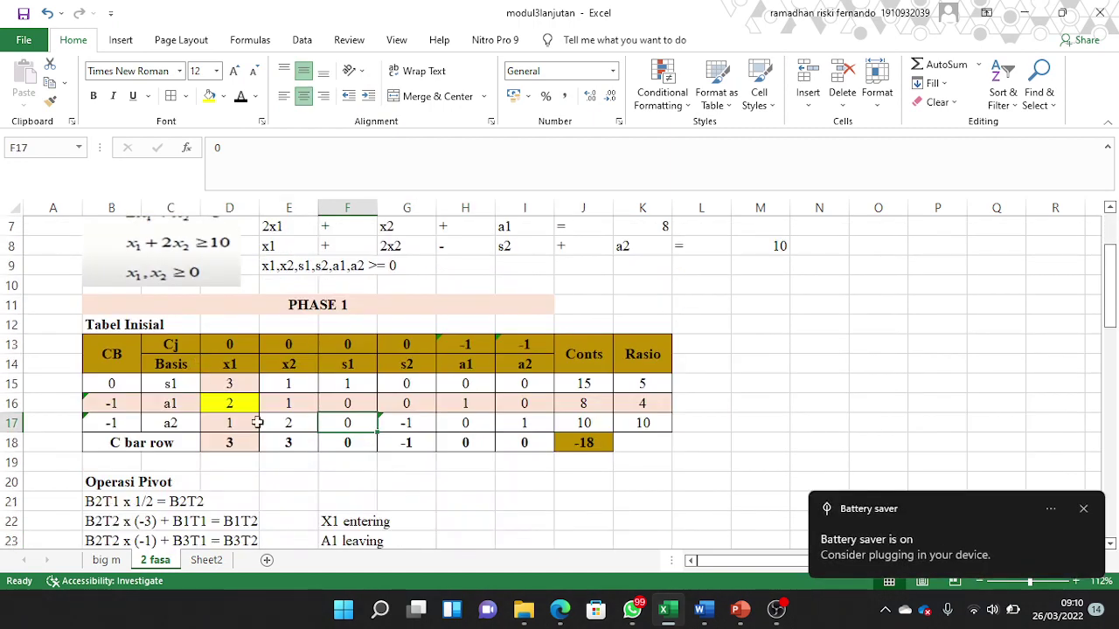
# Step: Dismiss the battery saver notification and examine the x1 pivot column, a1 pivot row and pivot element of Tabel Inisial
pyautogui.click(1083, 509)
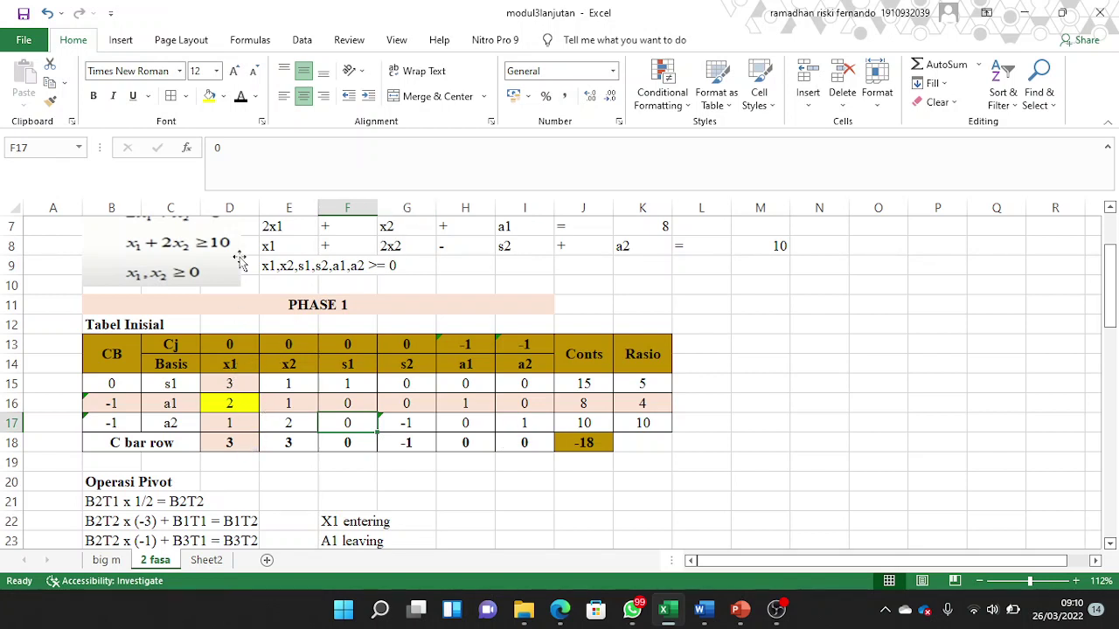
pyautogui.click(234, 207)
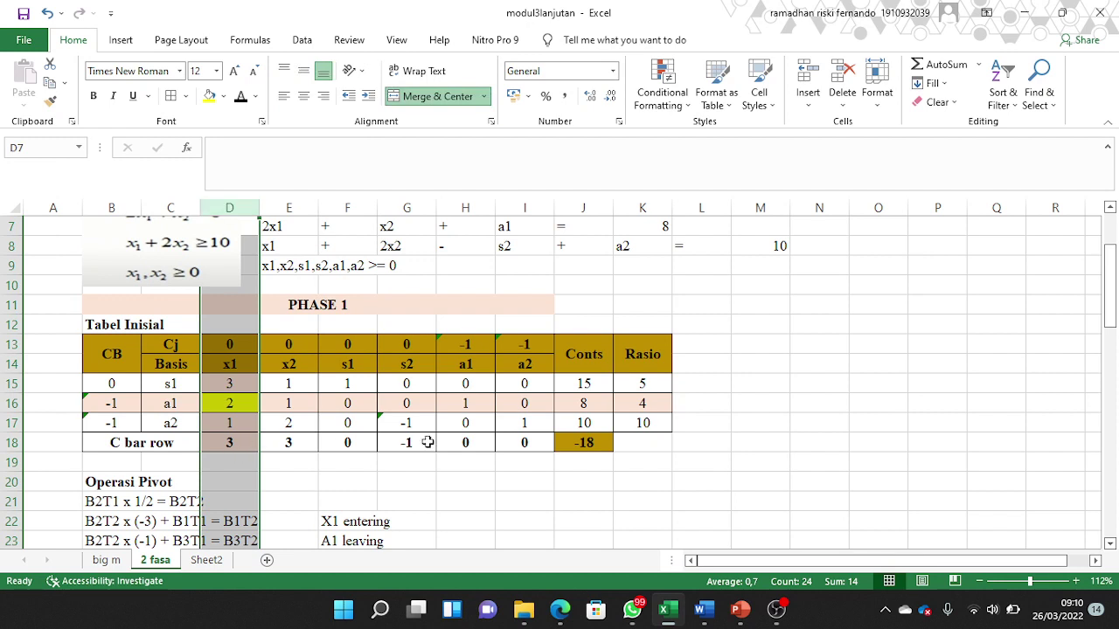
pyautogui.click(5, 402)
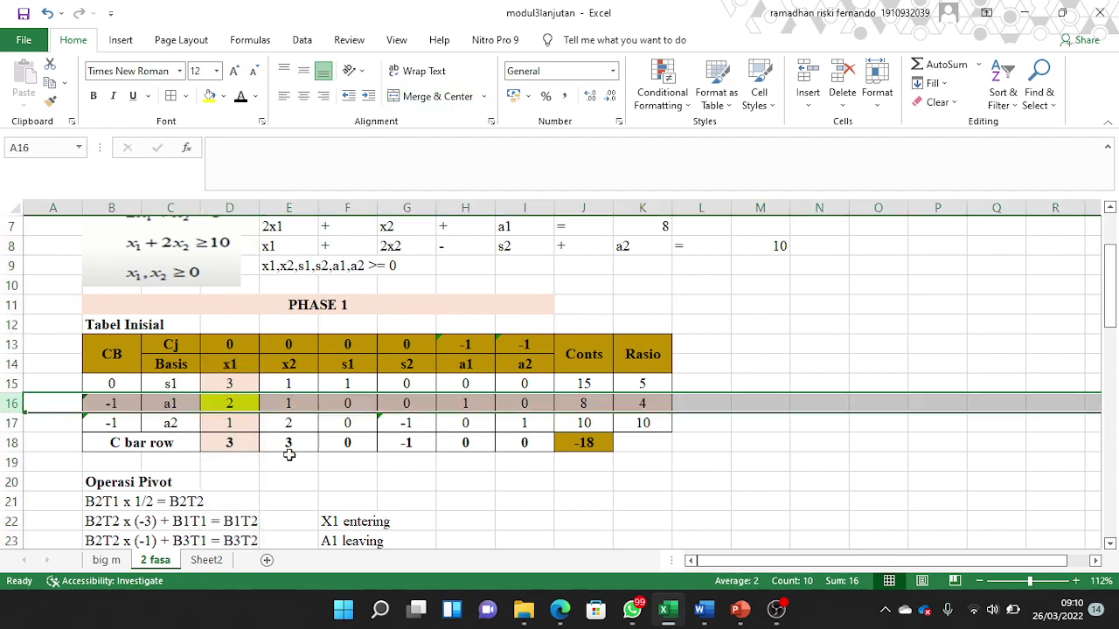
pyautogui.click(332, 476)
pyautogui.click(241, 404)
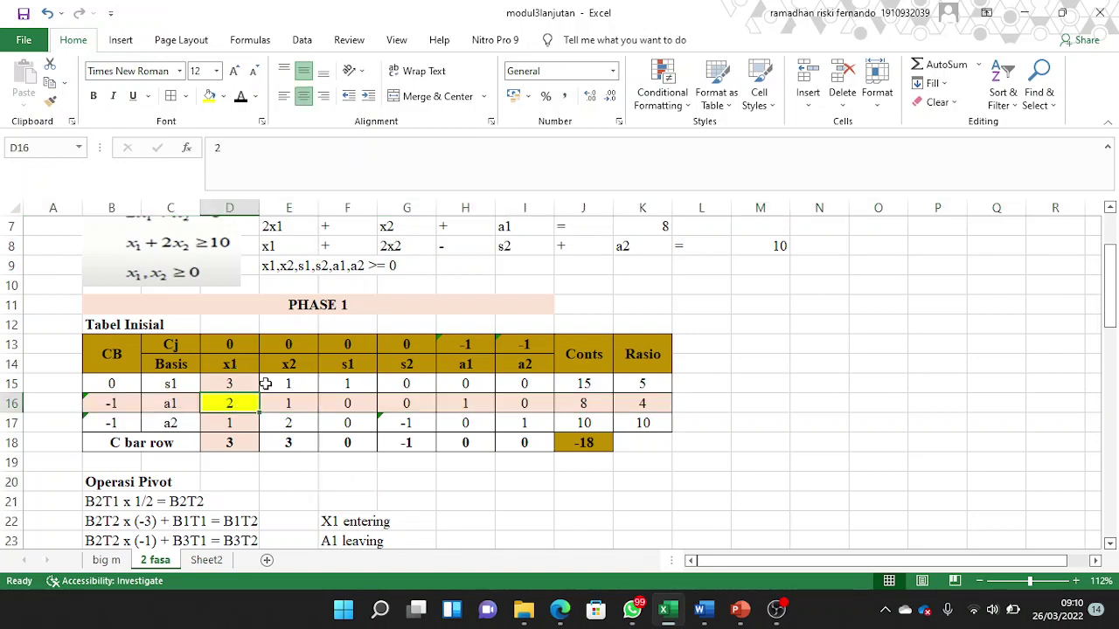
# Step: Review the pivot operations and the entering and leaving variables noted between Tabel Inisial and Tabel 2
pyautogui.scroll(-1, 262, 383)
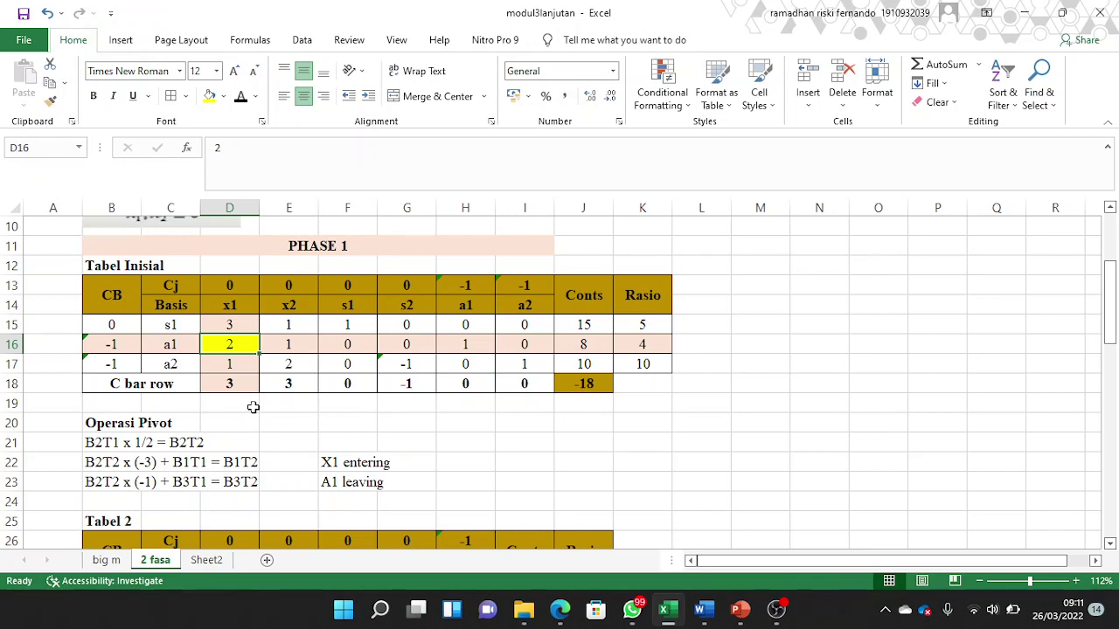
pyautogui.scroll(-2, 253, 407)
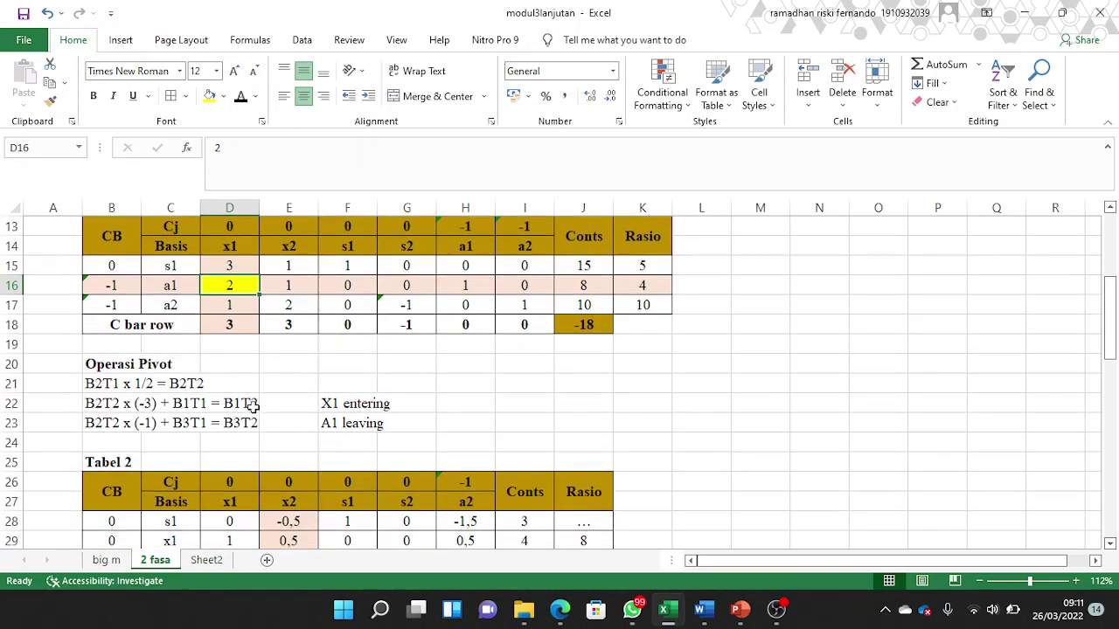
pyautogui.click(464, 386)
pyautogui.scroll(-2, 254, 411)
pyautogui.scroll(1, 232, 336)
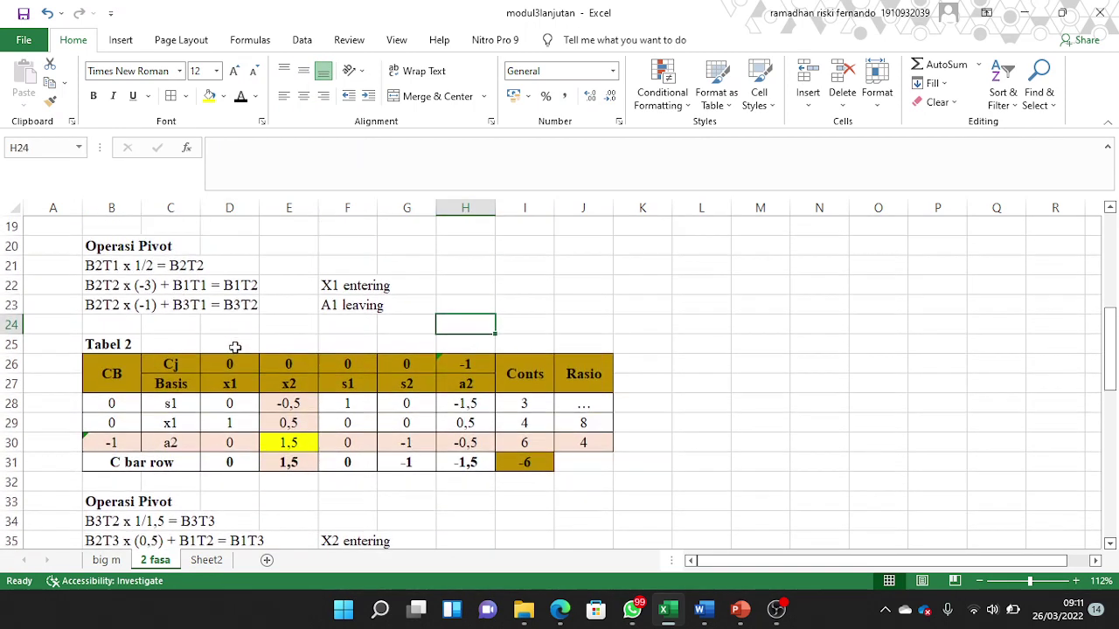
# Step: Examine the coefficients of Tabel 2 in Phase 1, its x2 C bar row formula, the x2 pivot column and the a2 pivot row
pyautogui.moveTo(471, 442); pyautogui.dragTo(471, 442)
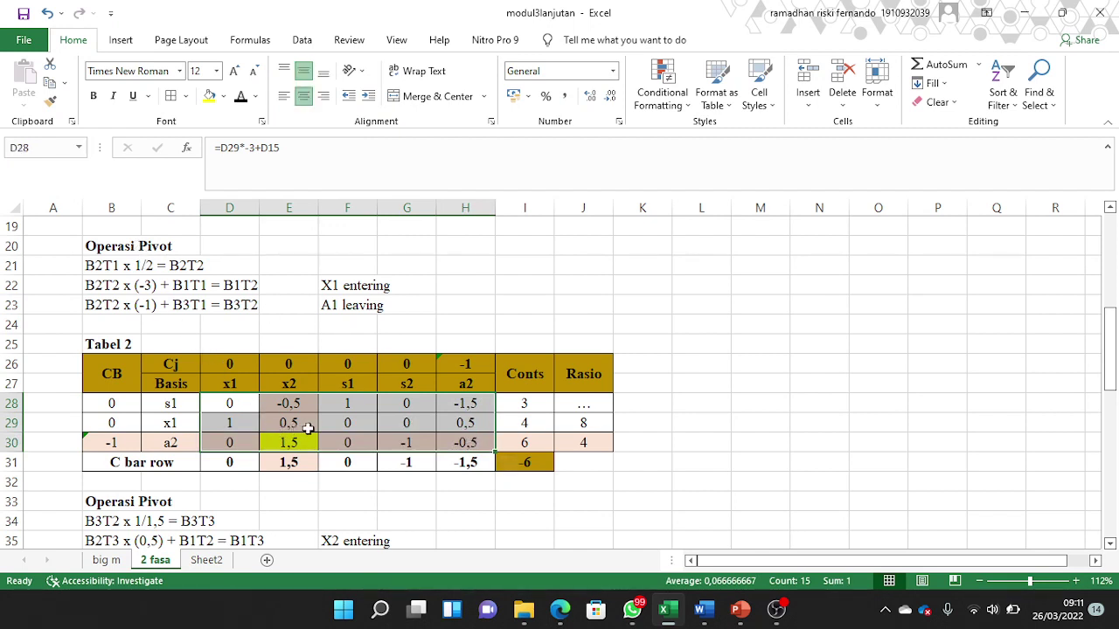
pyautogui.click(293, 462)
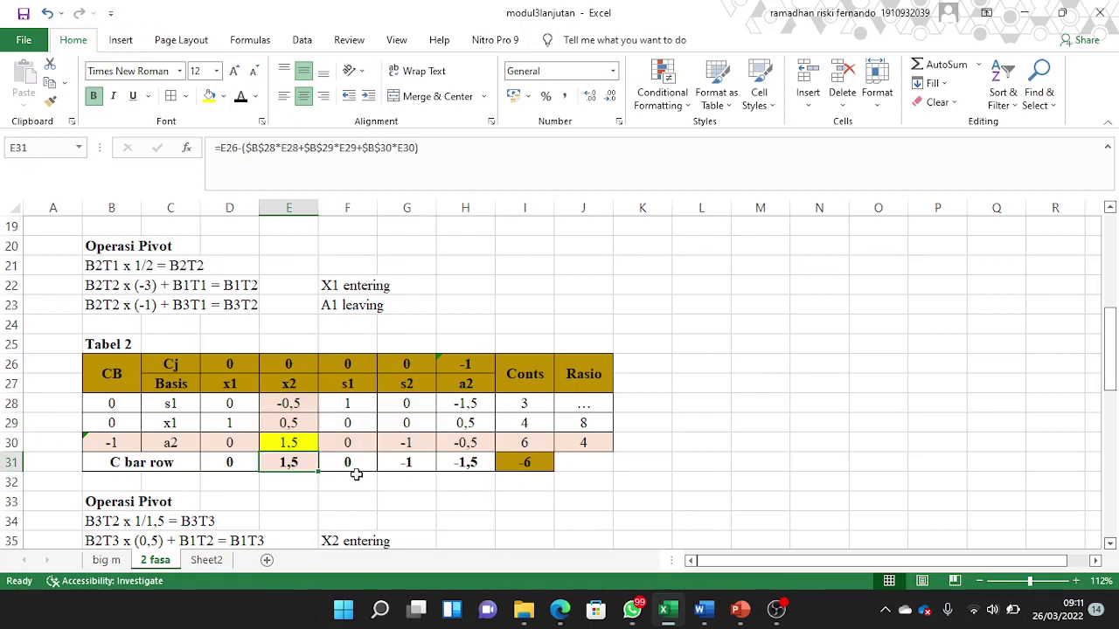
pyautogui.click(291, 207)
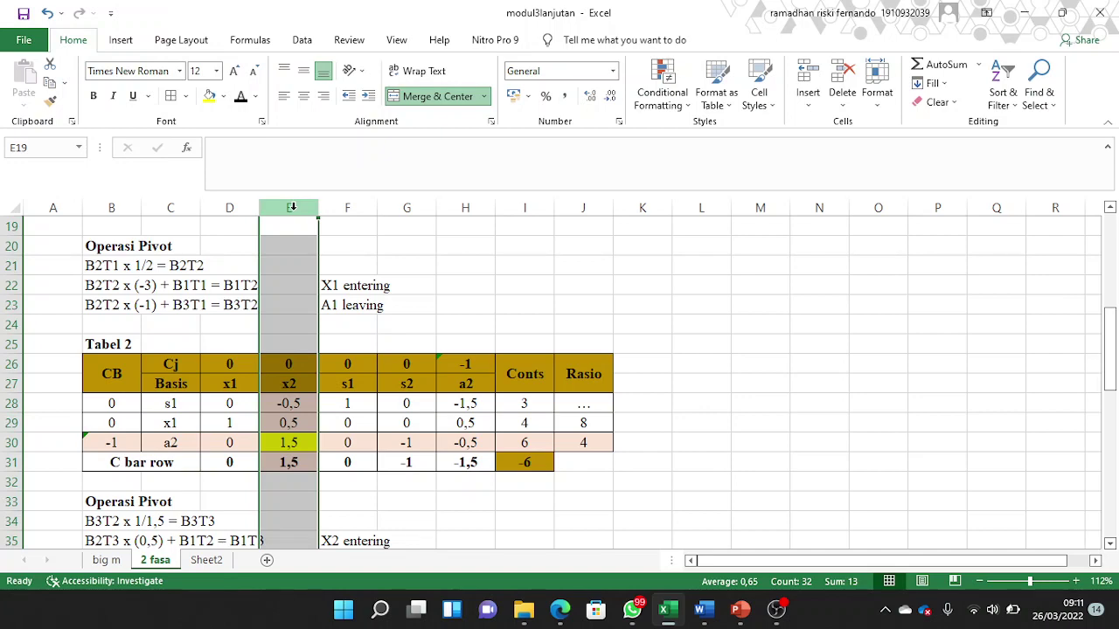
pyautogui.click(11, 443)
pyautogui.scroll(-2, 324, 467)
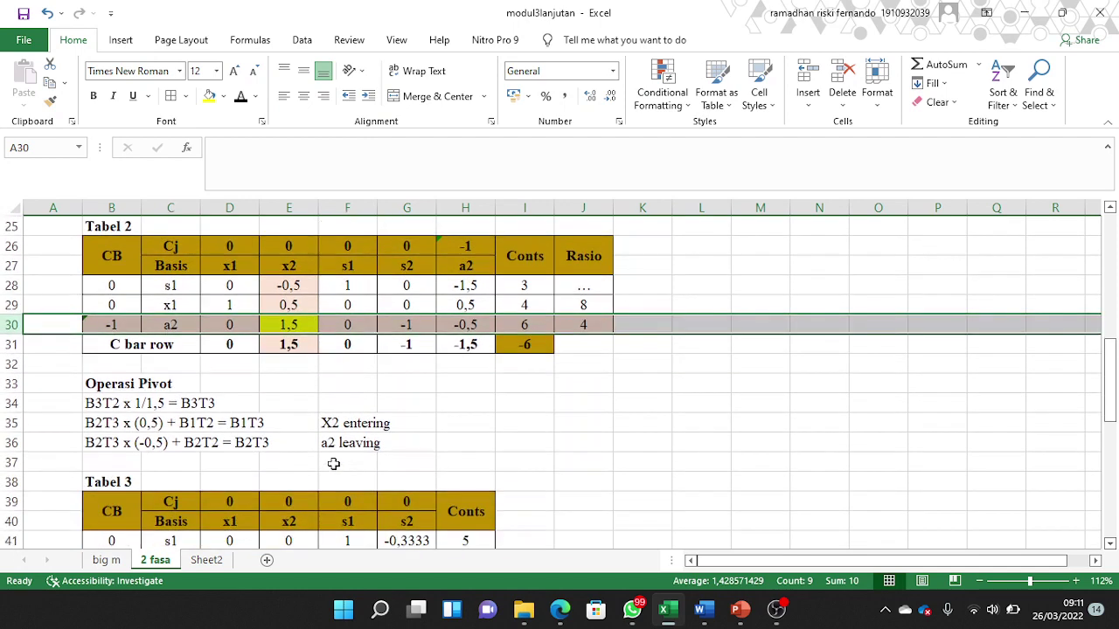
# Step: Review the entering and leaving variables and the three pivot operations noted between Tabel 2 and Tabel 3
pyautogui.click(343, 425)
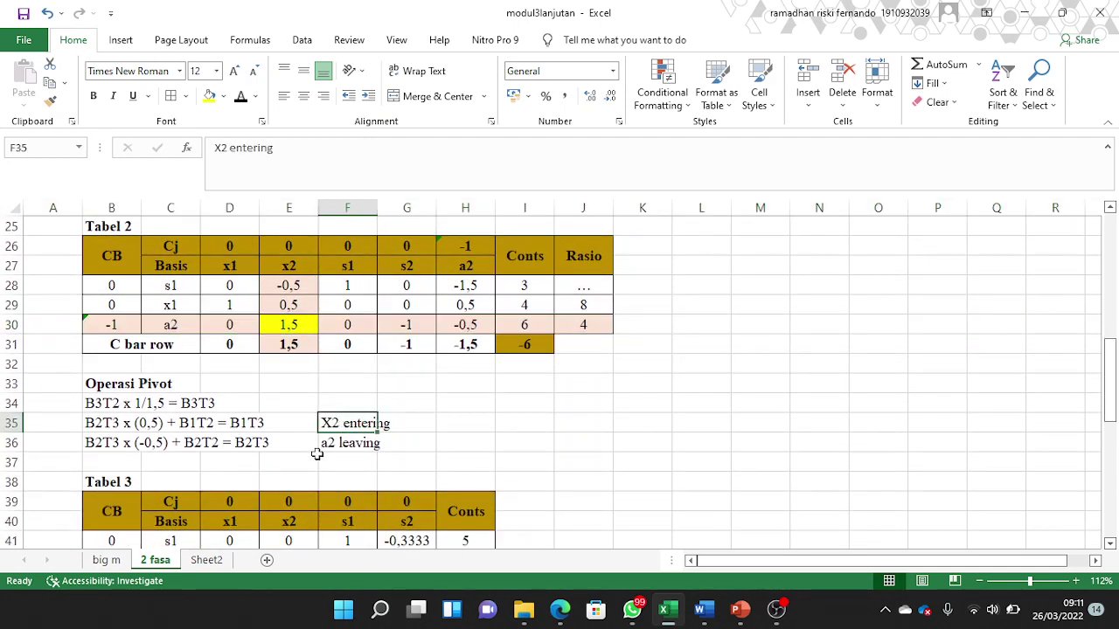
pyautogui.click(321, 450)
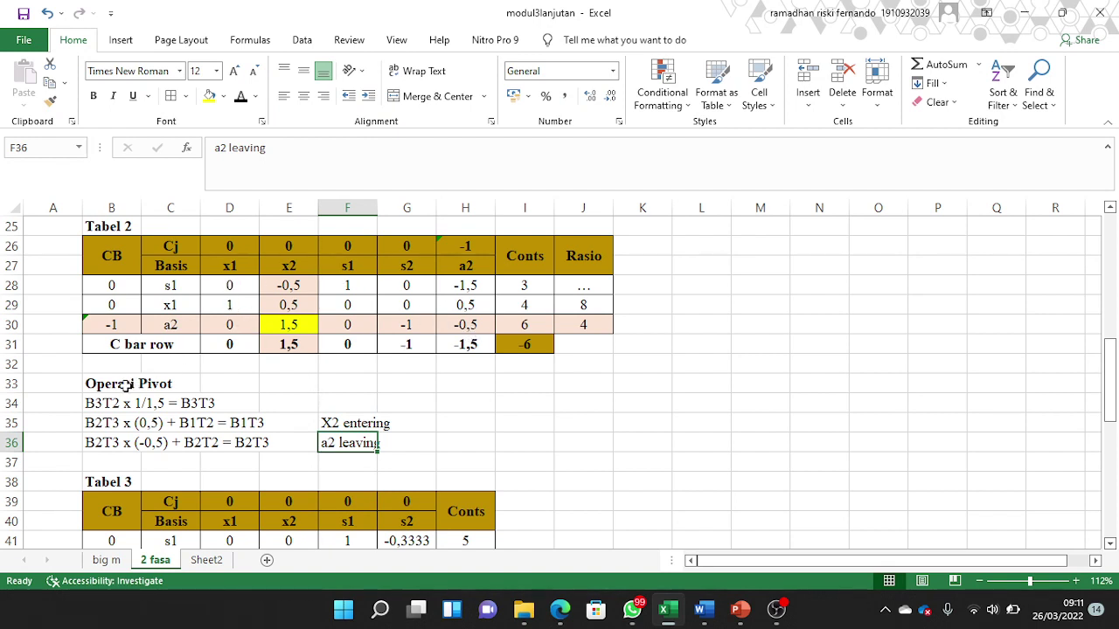
pyautogui.moveTo(109, 402); pyautogui.dragTo(246, 440)
pyautogui.click(556, 461)
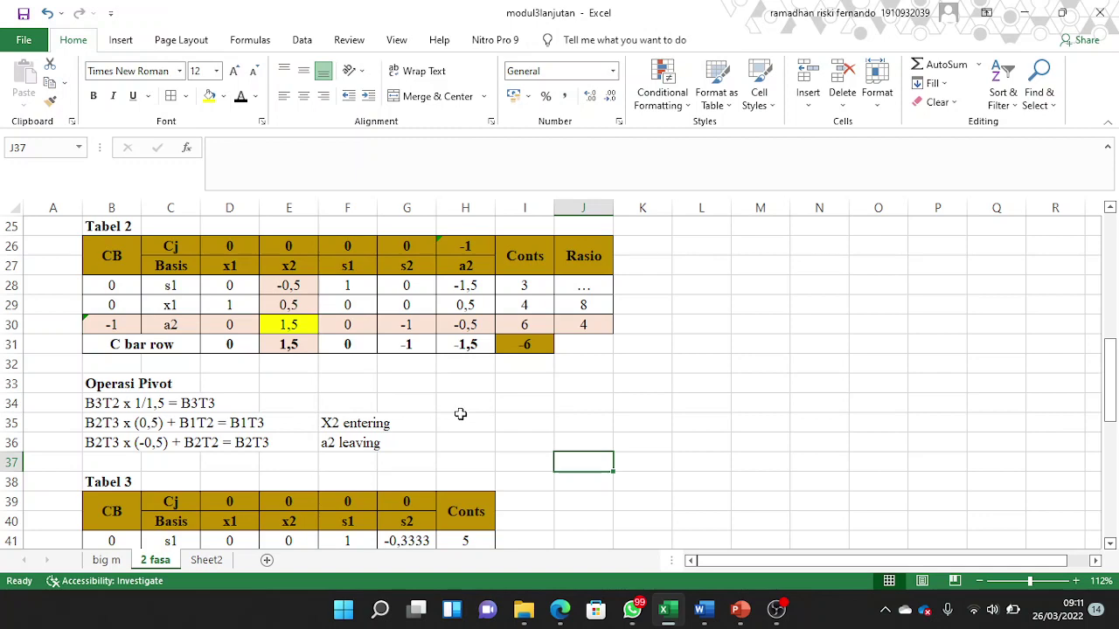
# Step: Examine the coefficients and C bar row of Tabel 3 in Phase 1, its Conts total formula and the conclusion below it
pyautogui.scroll(-2, 465, 415)
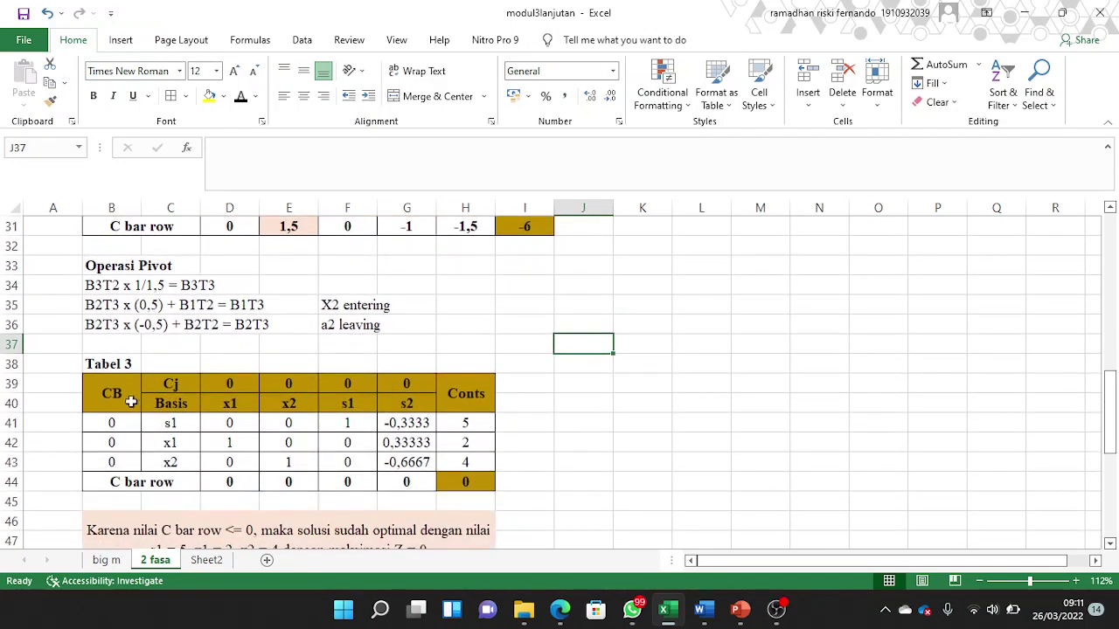
pyautogui.moveTo(227, 425); pyautogui.dragTo(407, 461)
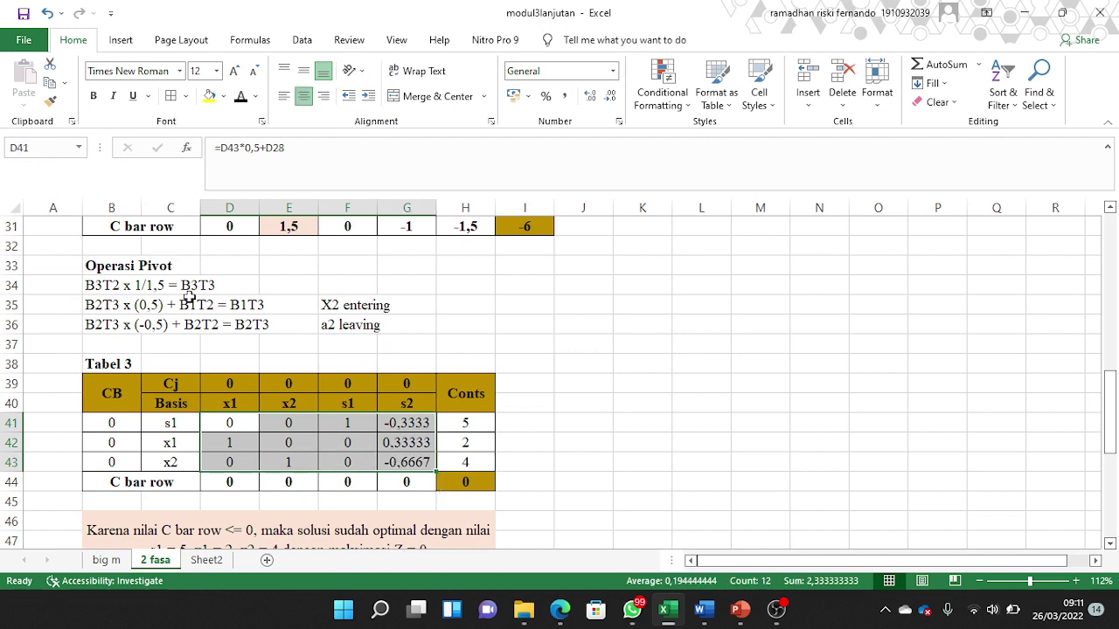
pyautogui.click(179, 481)
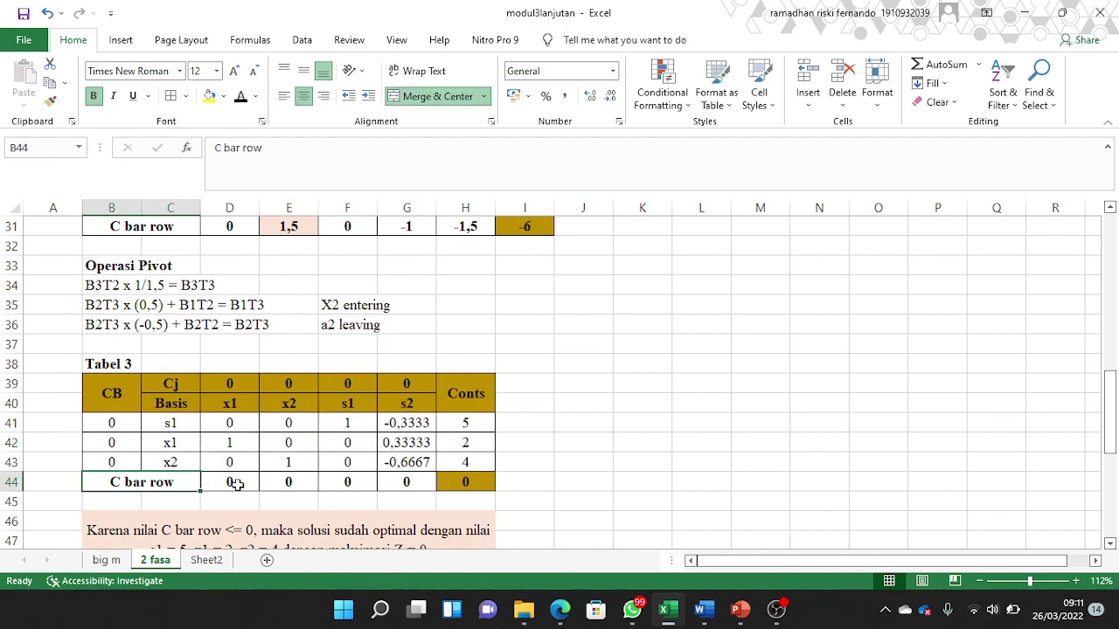
pyautogui.click(459, 482)
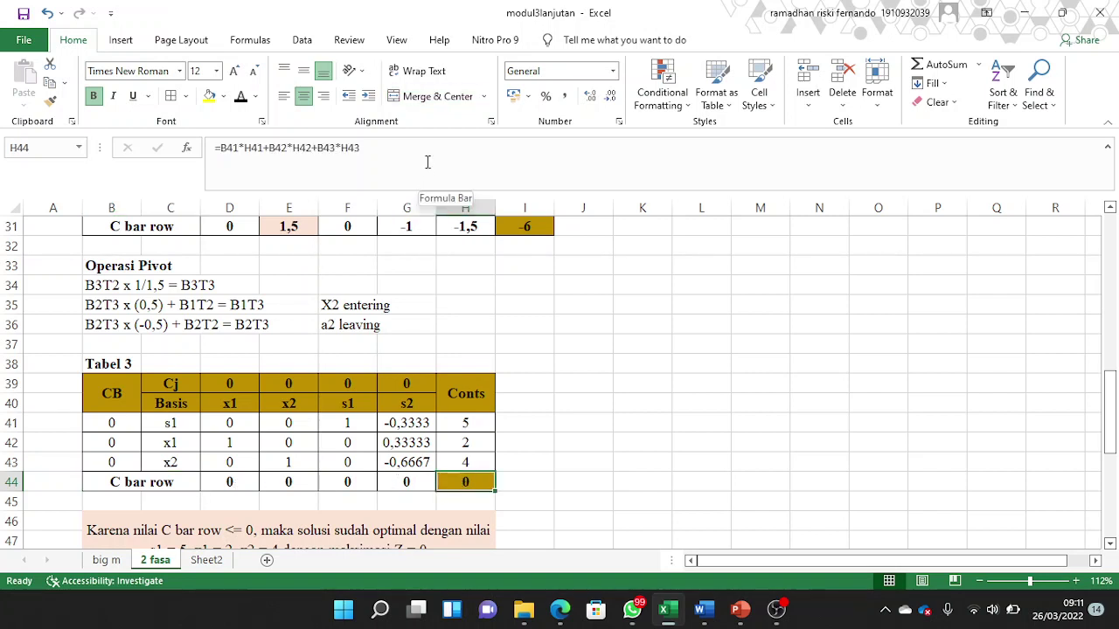
pyautogui.press('Return')
pyautogui.scroll(-2, 559, 406)
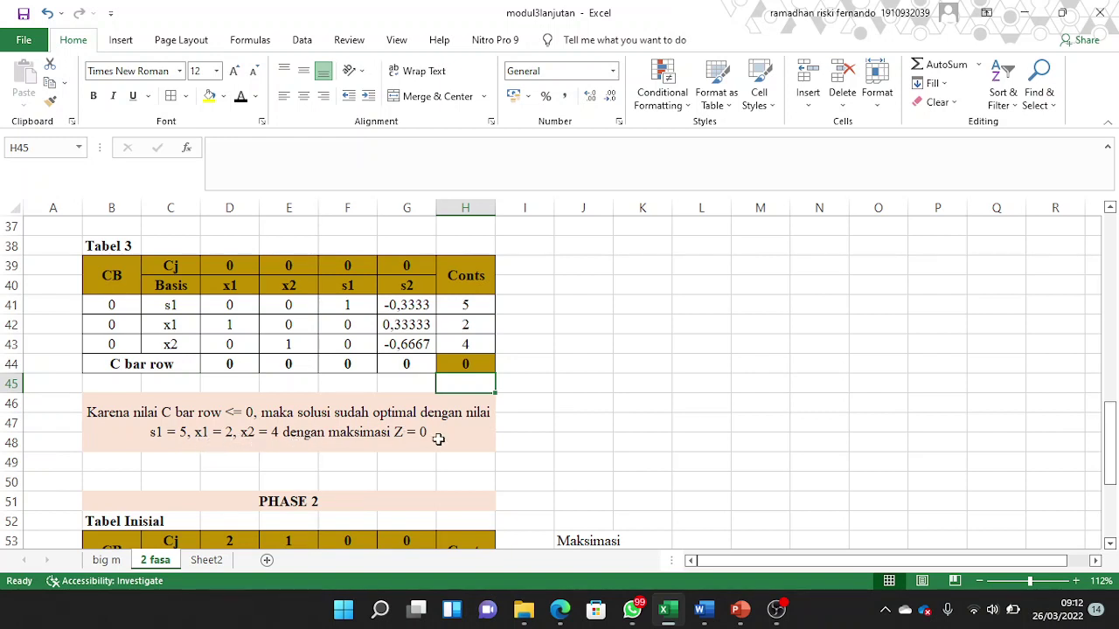
# Step: Compare the Phase 2 objective function with its Tabel Inisial, then check the table's coefficients, C bar row and the conclusion below it
pyautogui.scroll(-3, 438, 440)
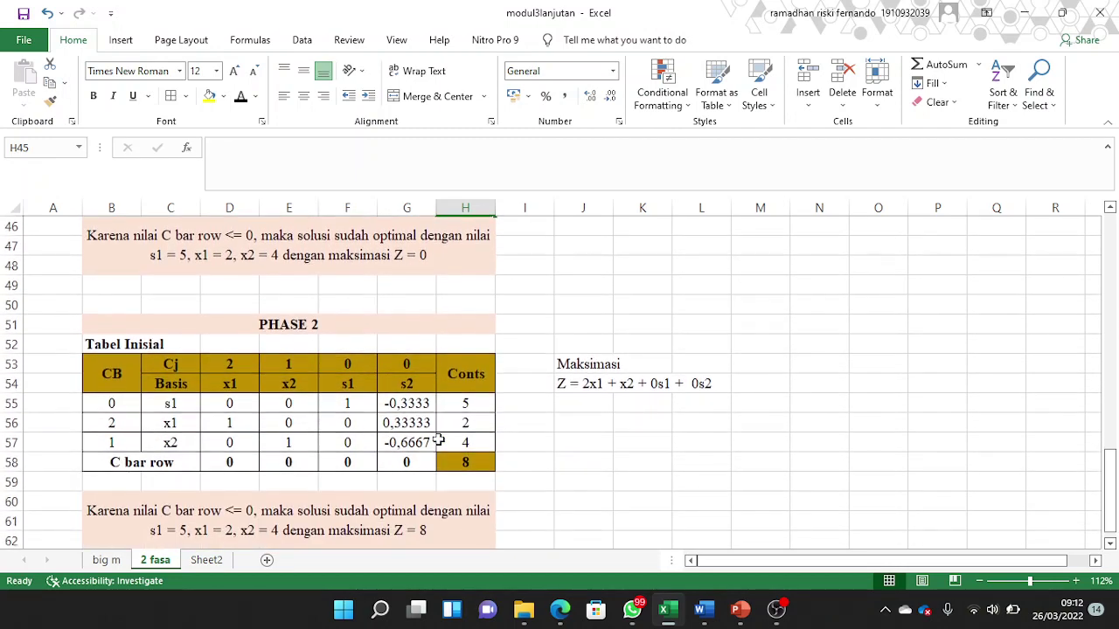
pyautogui.click(564, 384)
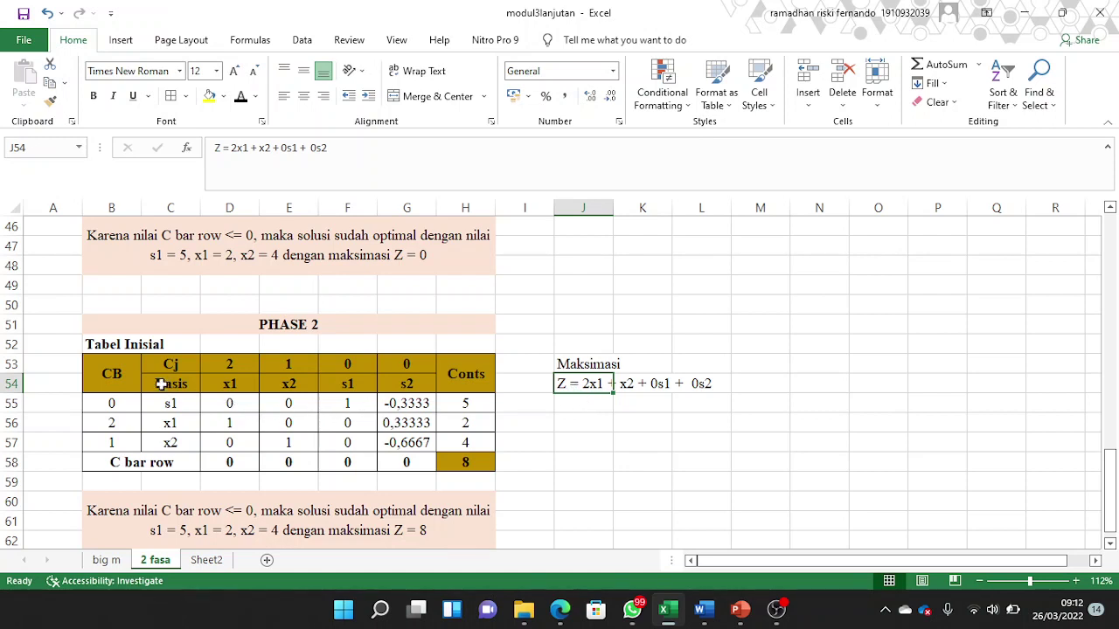
pyautogui.moveTo(112, 373); pyautogui.dragTo(467, 460)
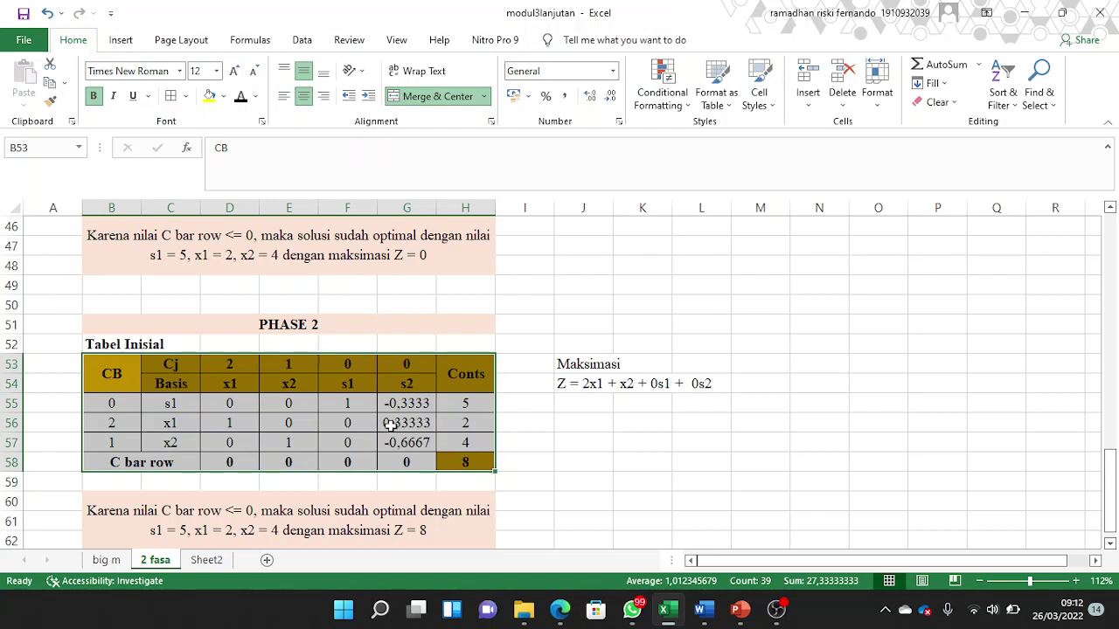
pyautogui.click(358, 437)
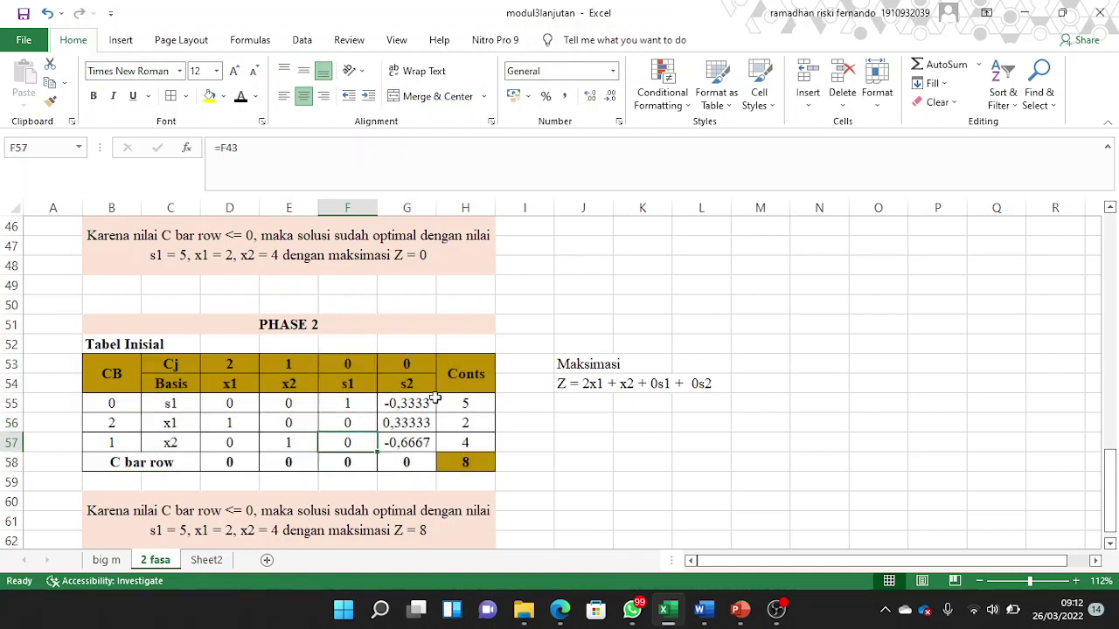
pyautogui.click(183, 463)
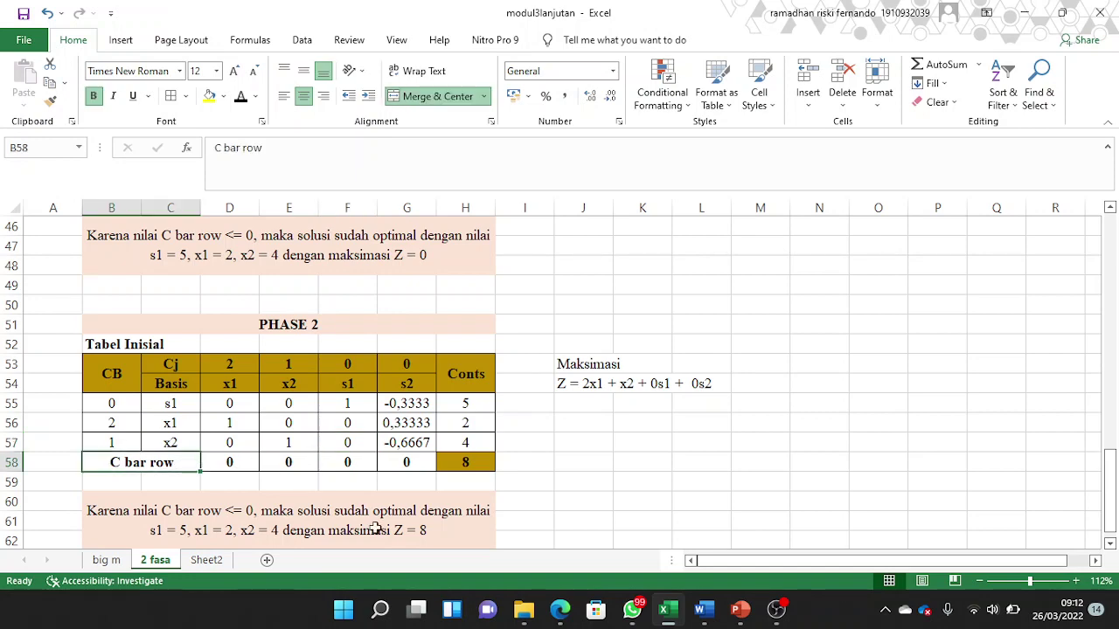
pyautogui.scroll(-1, 375, 529)
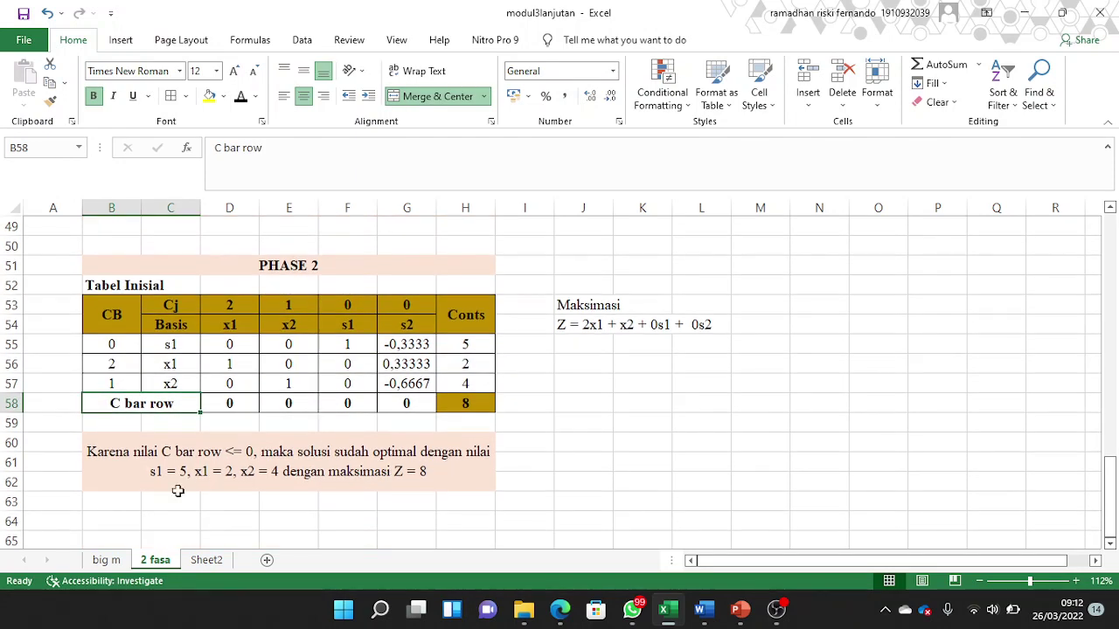